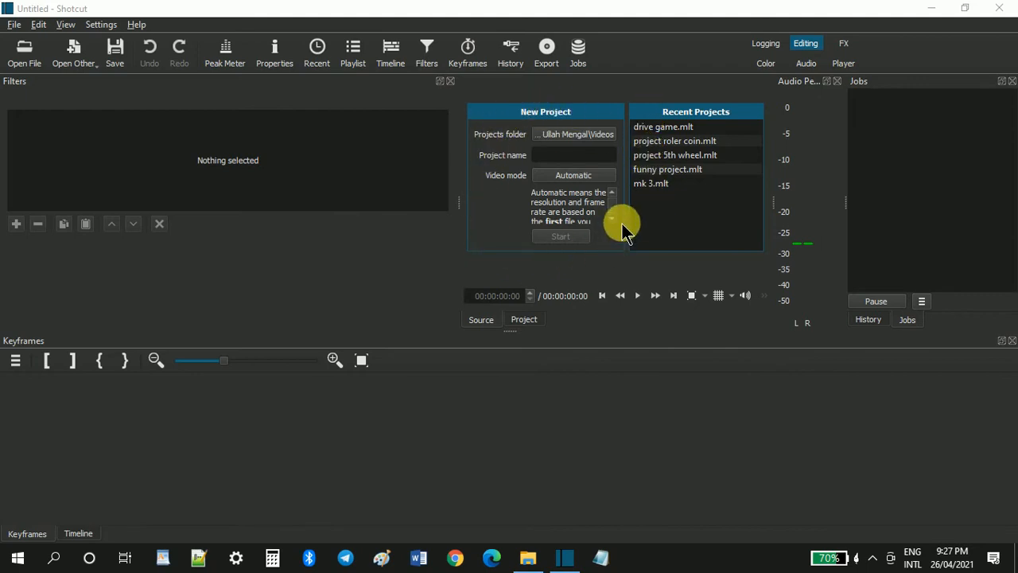
click(588, 159)
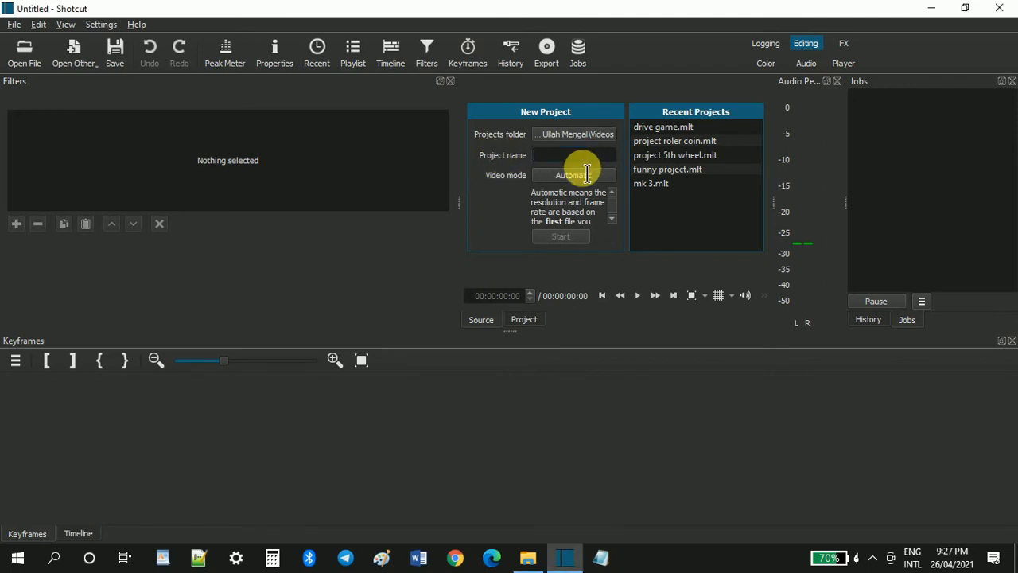
text(hhh)
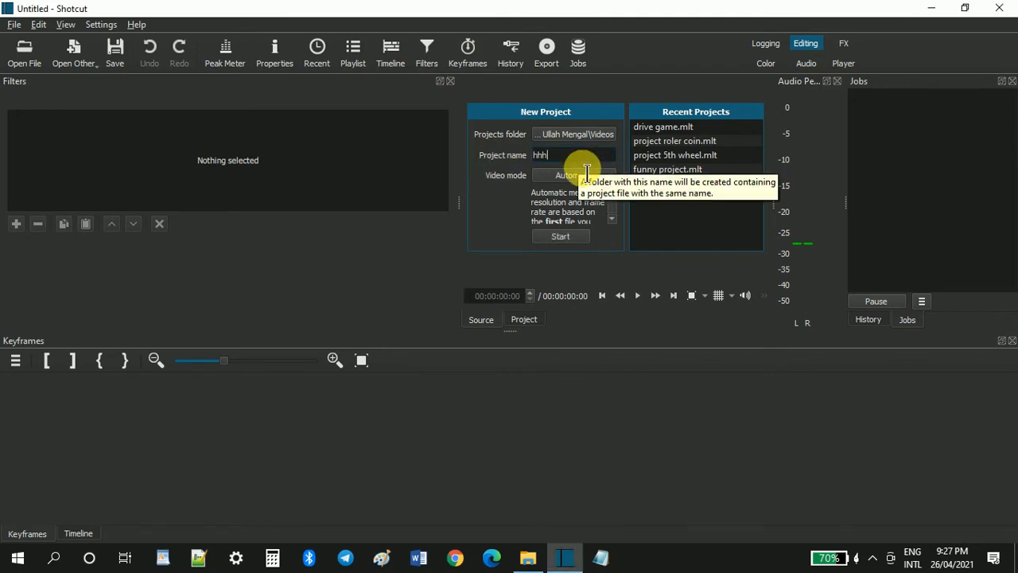
key(BackSpace)
key(BackSpace)
key(BackSpace)
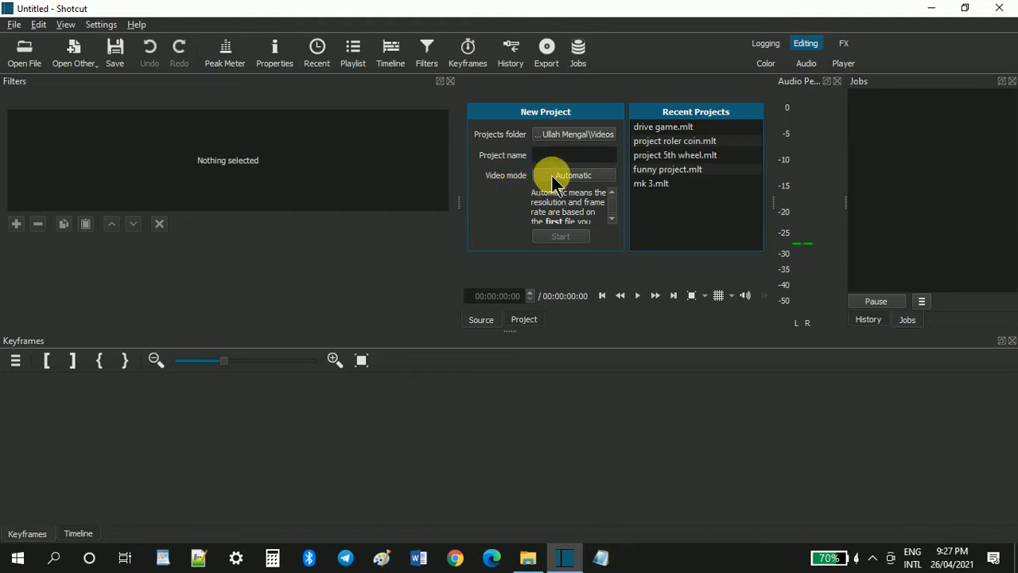
click(555, 182)
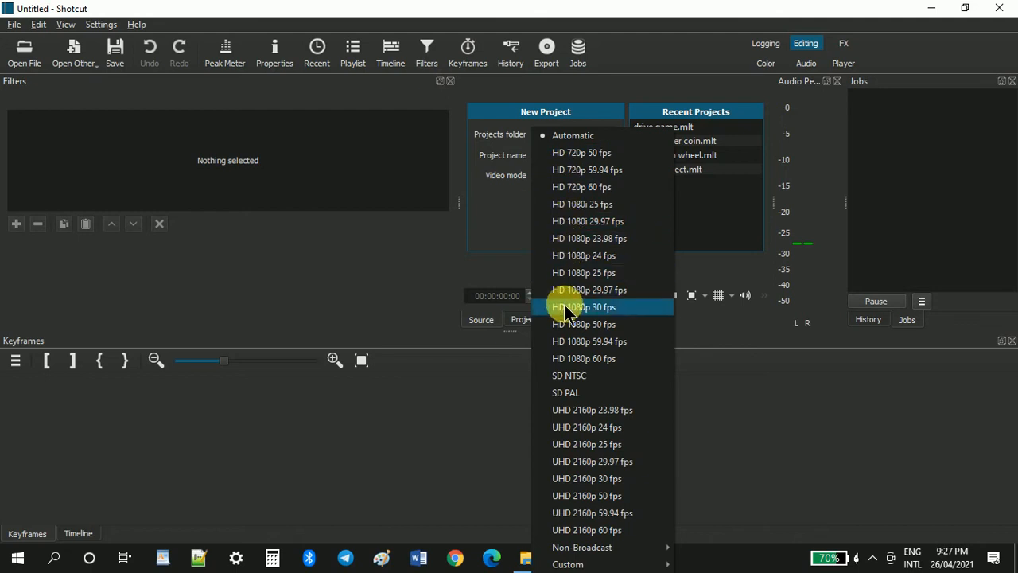
click(513, 218)
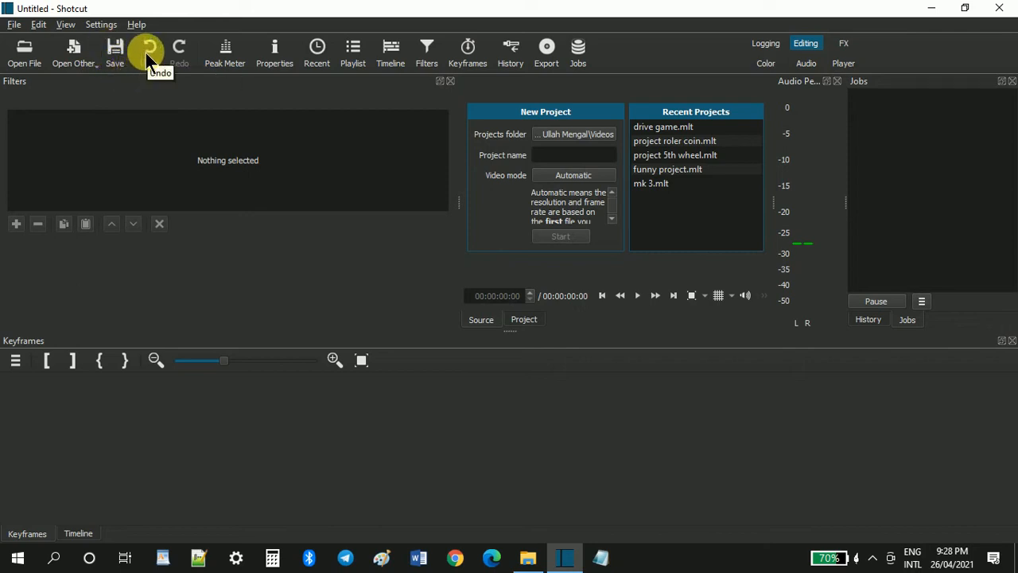
- Hide the audio peak meter and show it again
click(221, 72)
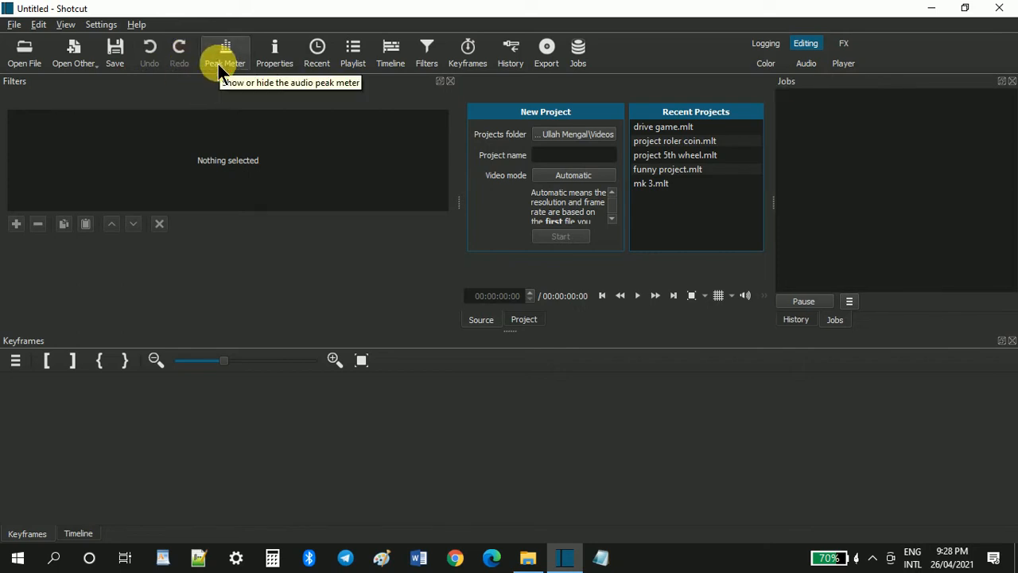
click(220, 65)
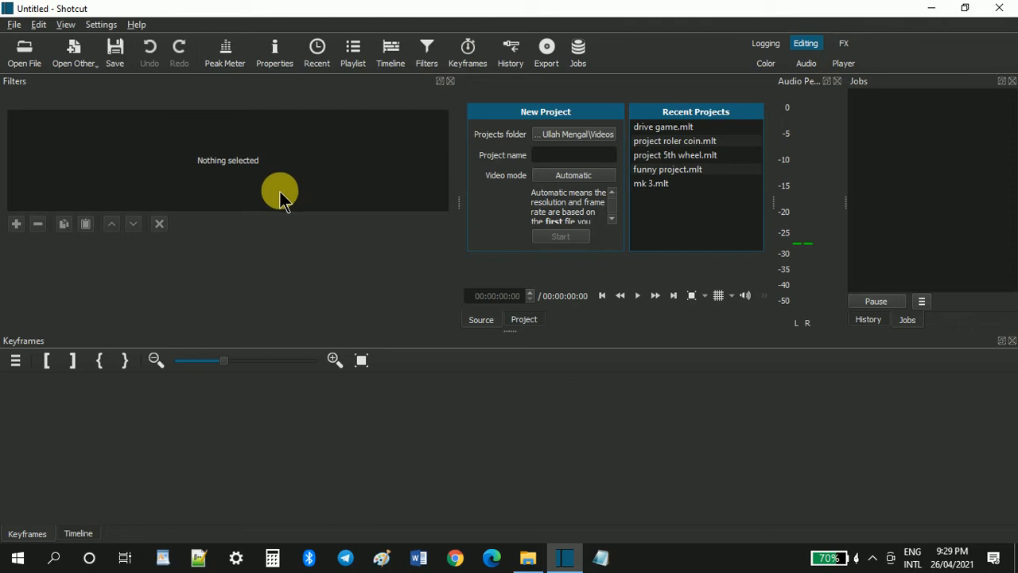
- Open the recent project drive game.mlt and play the first seconds of its timeline in short bursts
click(648, 127)
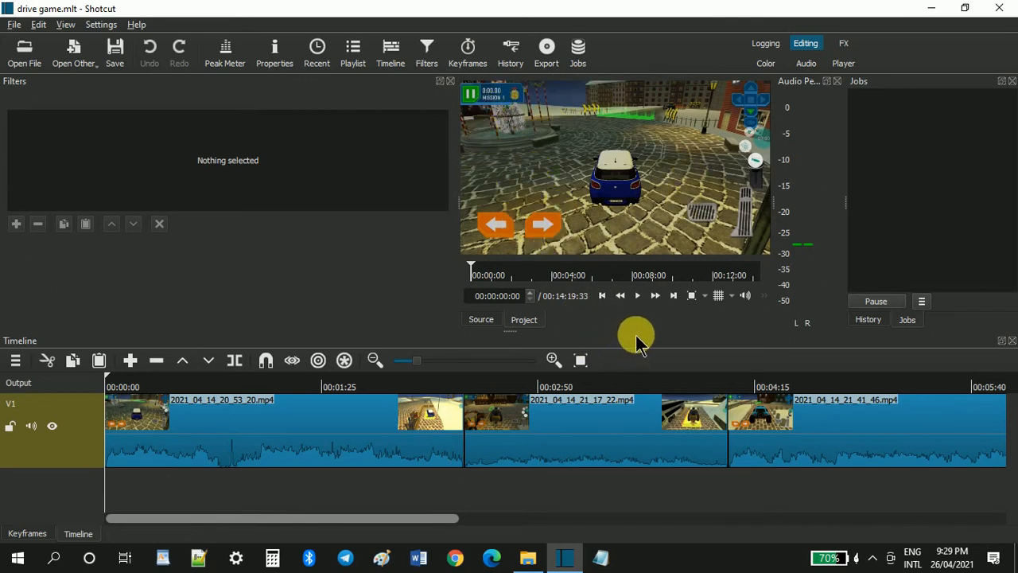
click(643, 301)
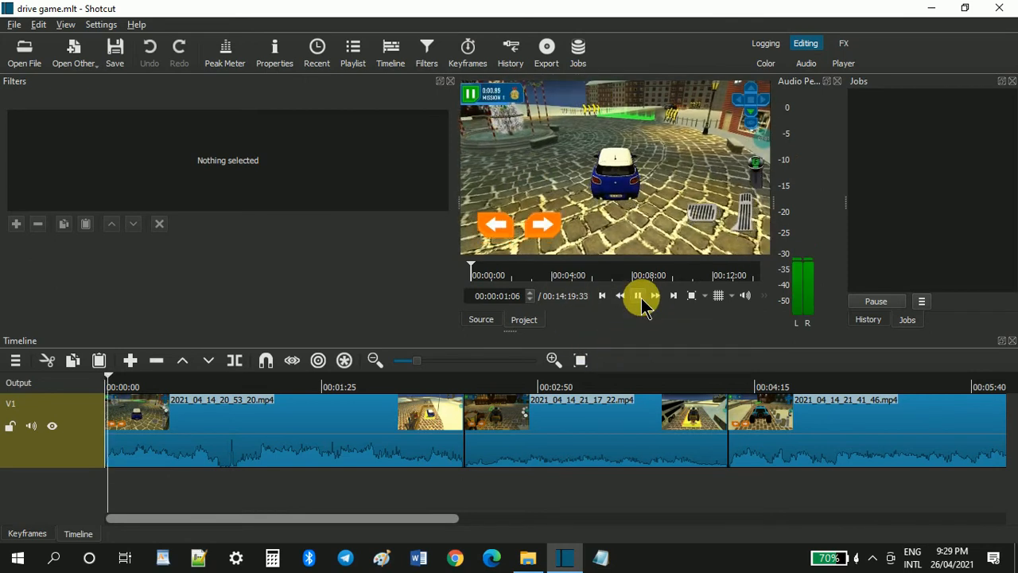
click(641, 300)
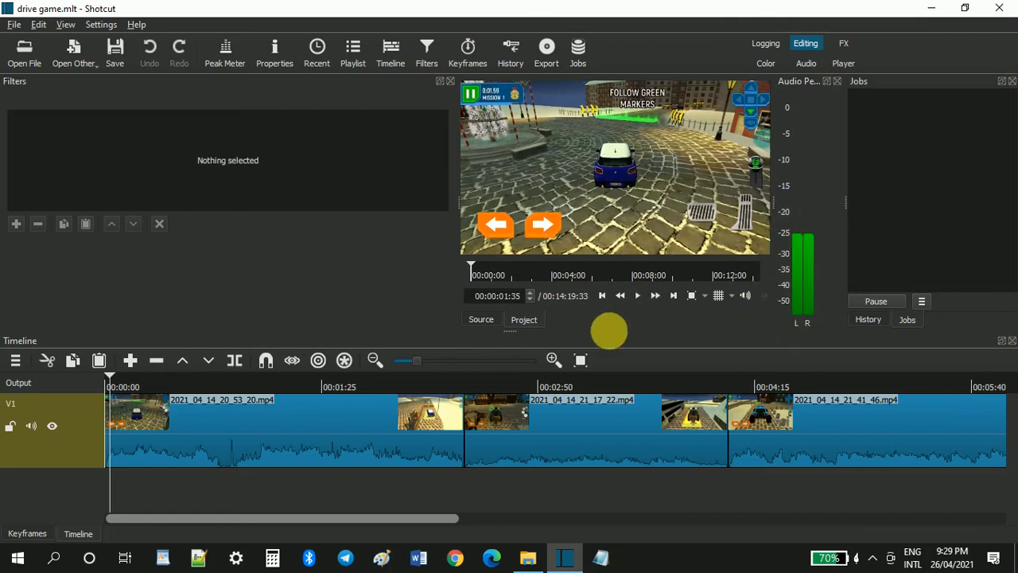
click(641, 302)
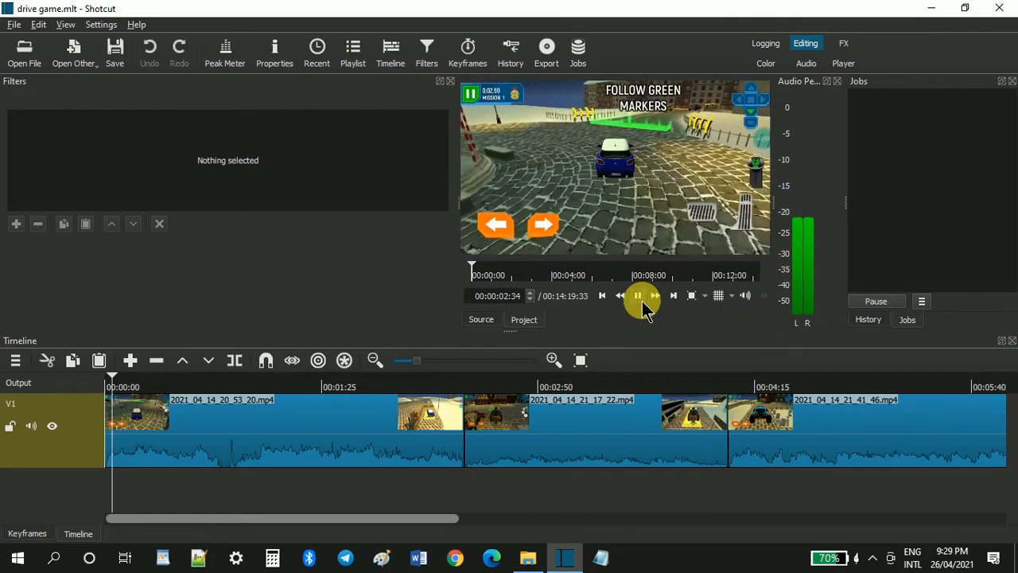
click(640, 303)
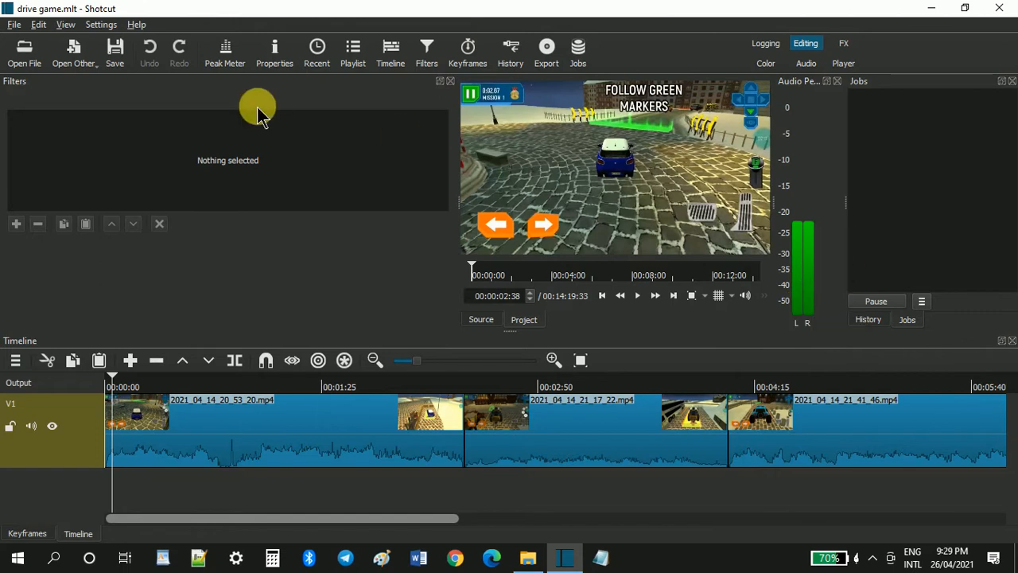
- Toggle the audio peak meter off and back on in the opened project
click(234, 69)
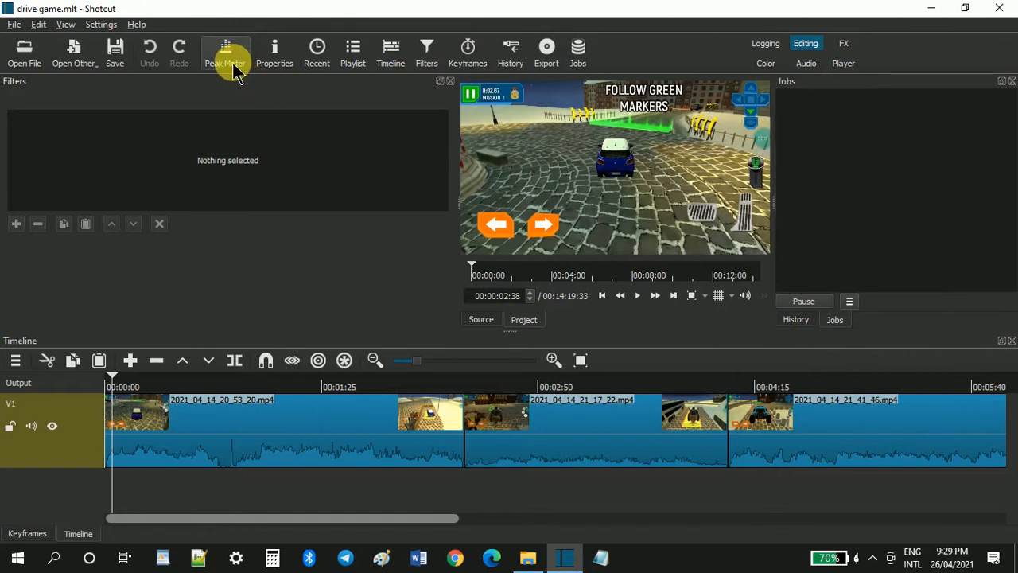
click(234, 68)
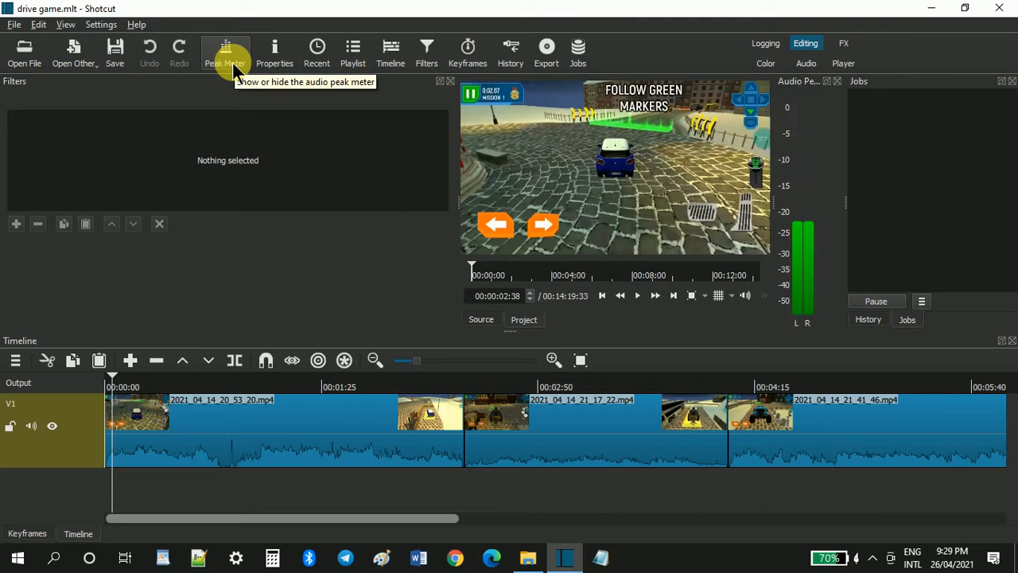
- Examine the Logging, FX, Color, Audio and Player layouts, ending back in the Editing layout
click(766, 48)
scroll(398, 391, down, 1)
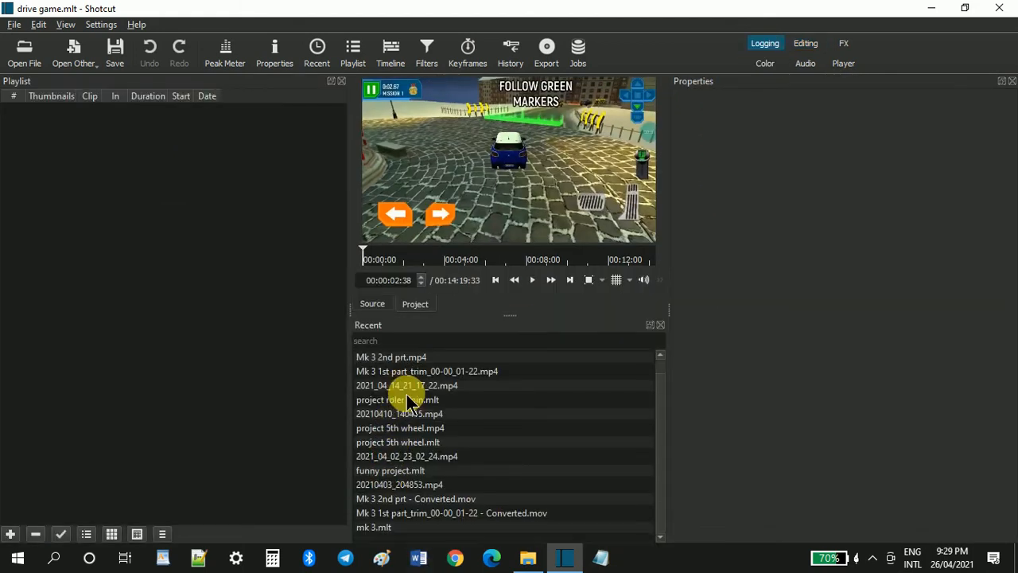
scroll(398, 388, up, 1)
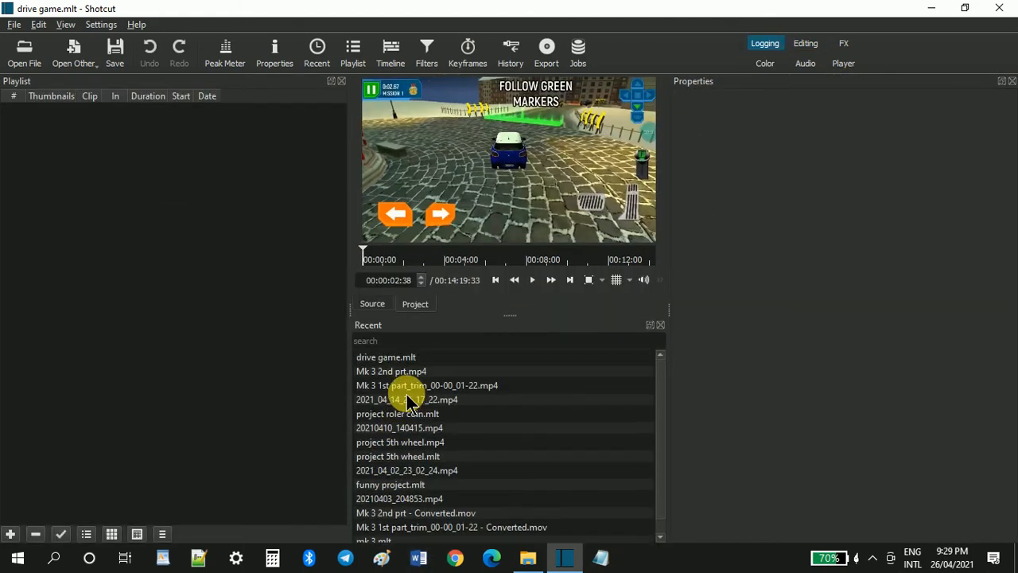
click(808, 45)
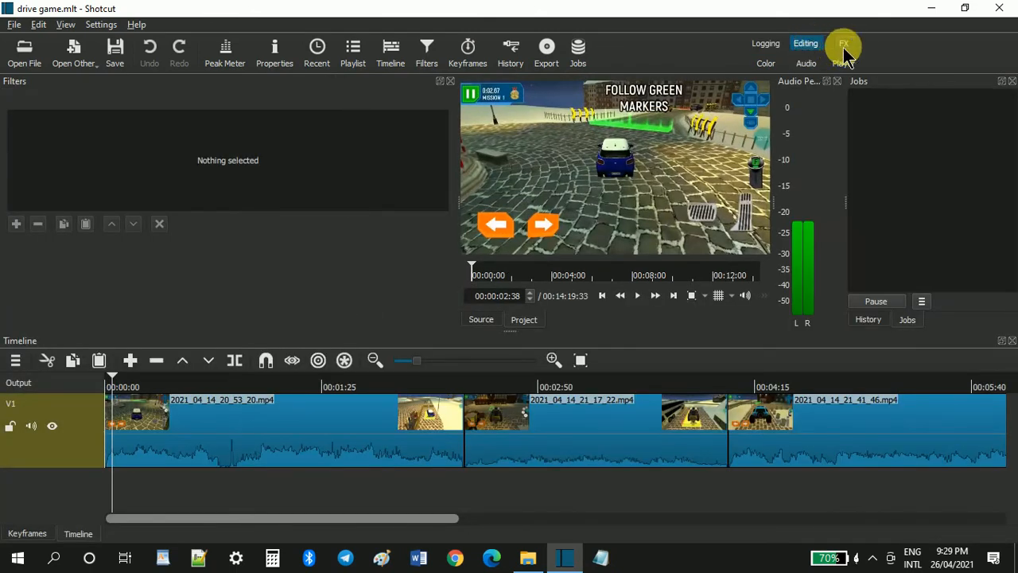
click(844, 48)
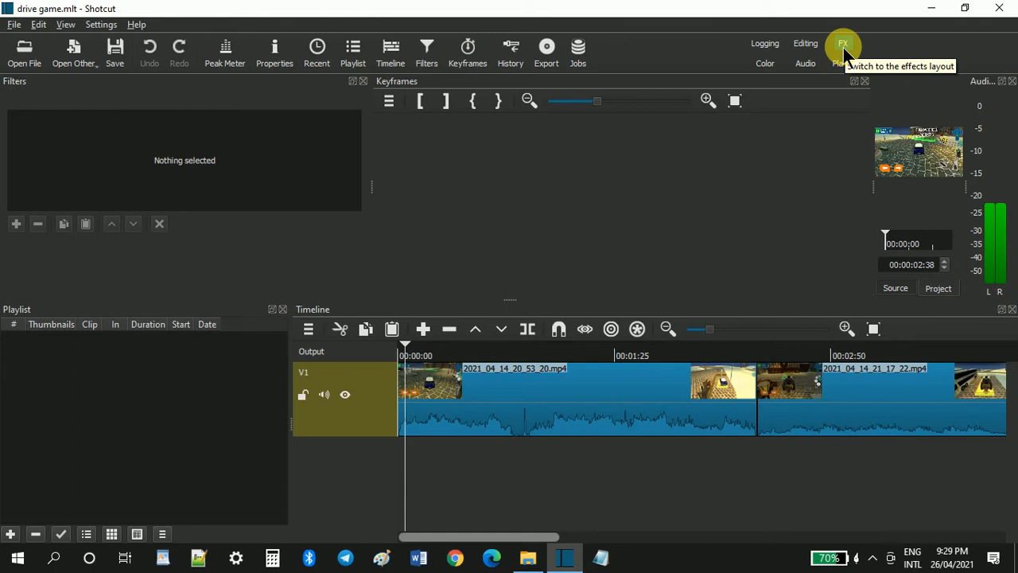
click(765, 65)
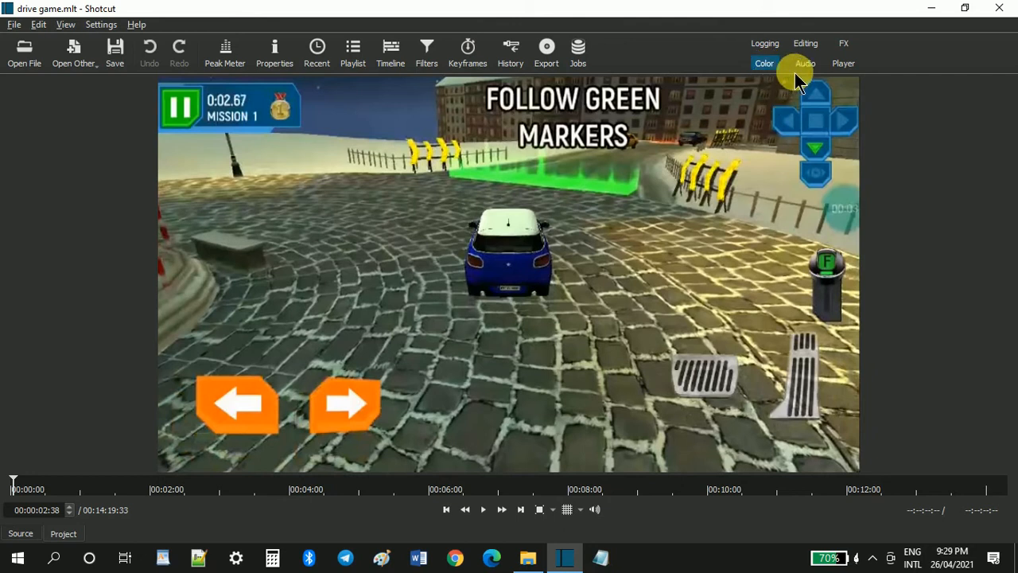
click(806, 66)
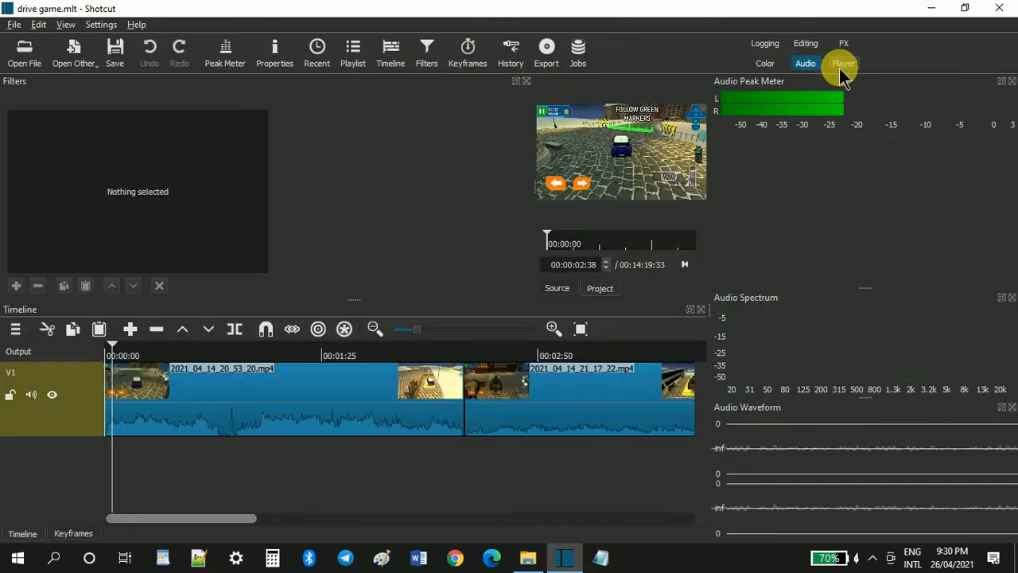
click(843, 66)
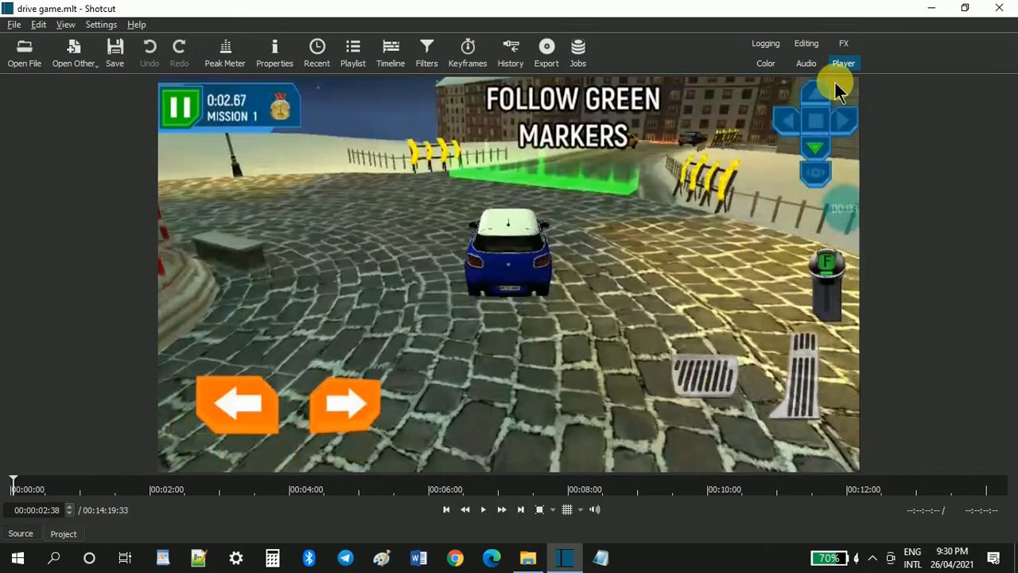
click(811, 44)
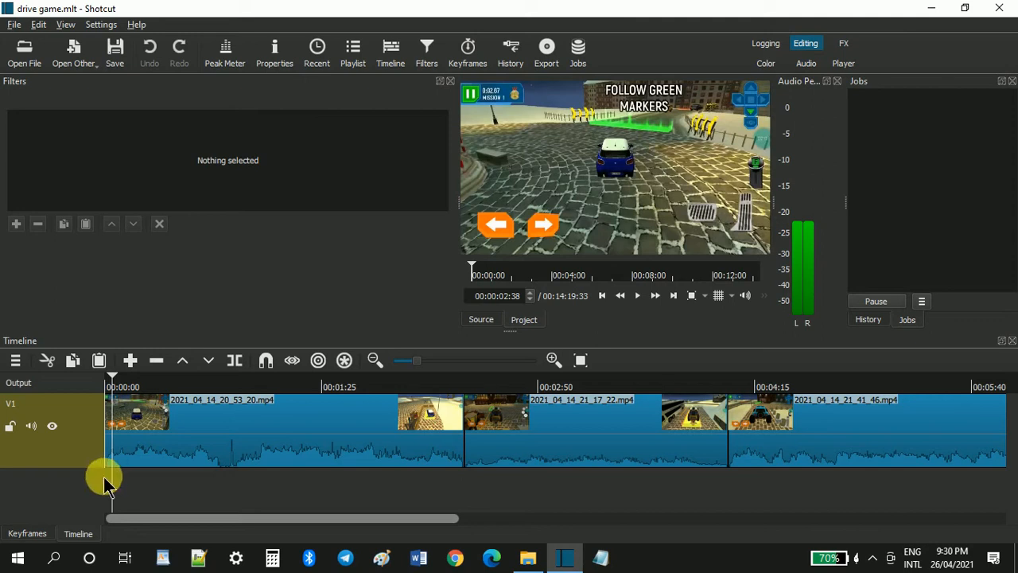
- Move the playhead to 00:00:13:06 and cut the first clip, 2021_04_14_20_53_20.mp4, from track V1
click(204, 449)
click(618, 456)
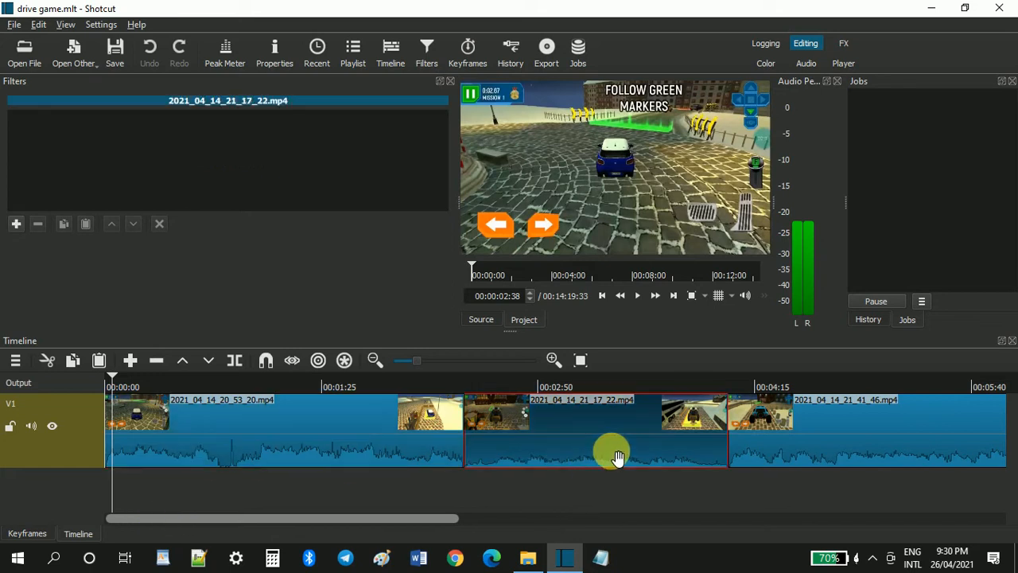
click(788, 449)
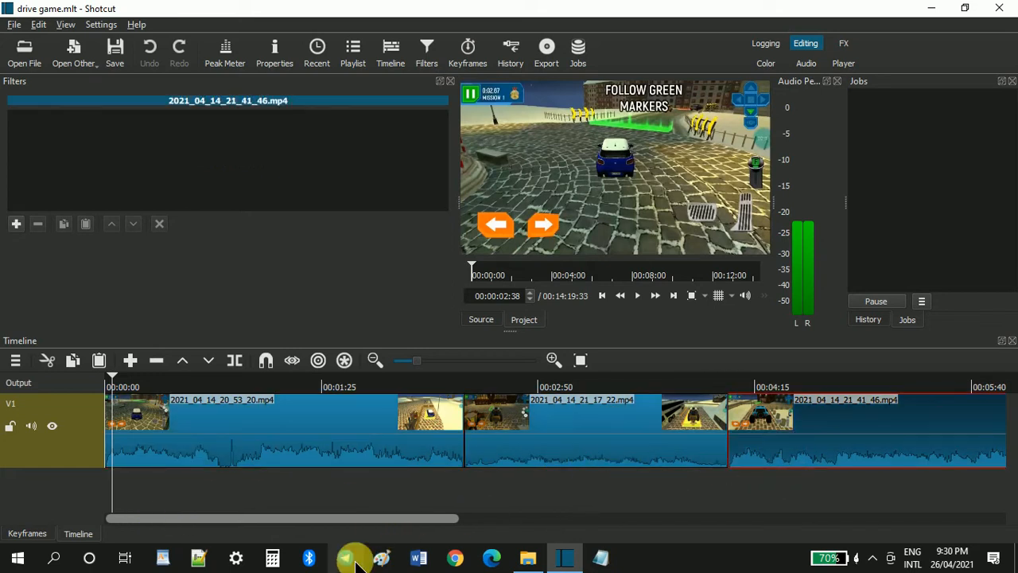
click(225, 441)
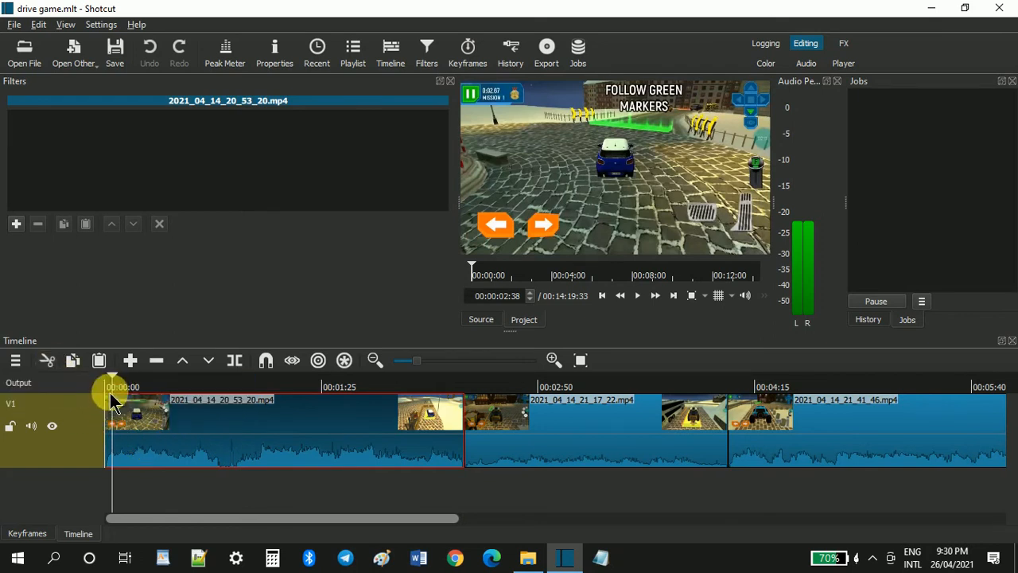
drag(115, 385, 138, 384)
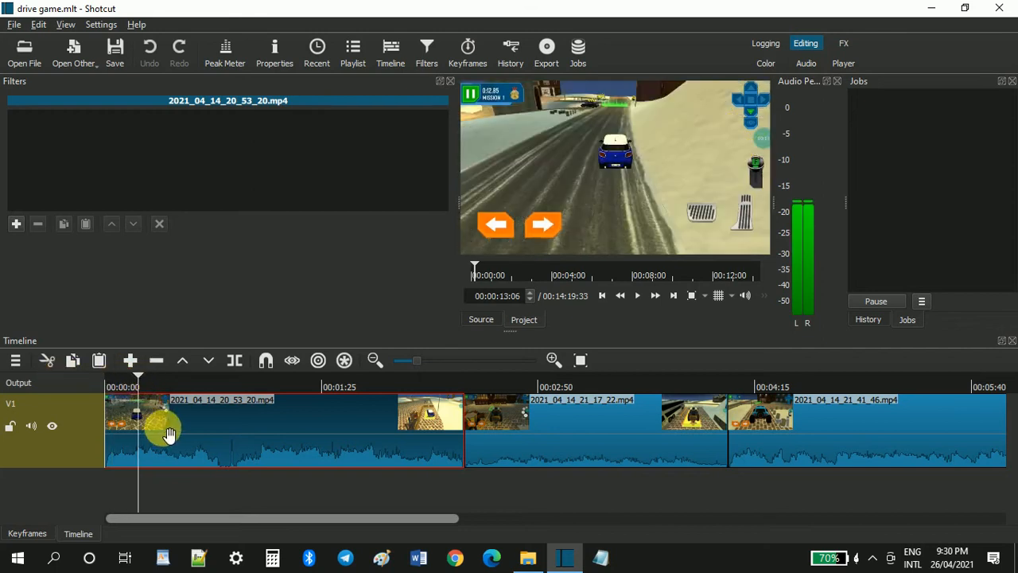
click(48, 361)
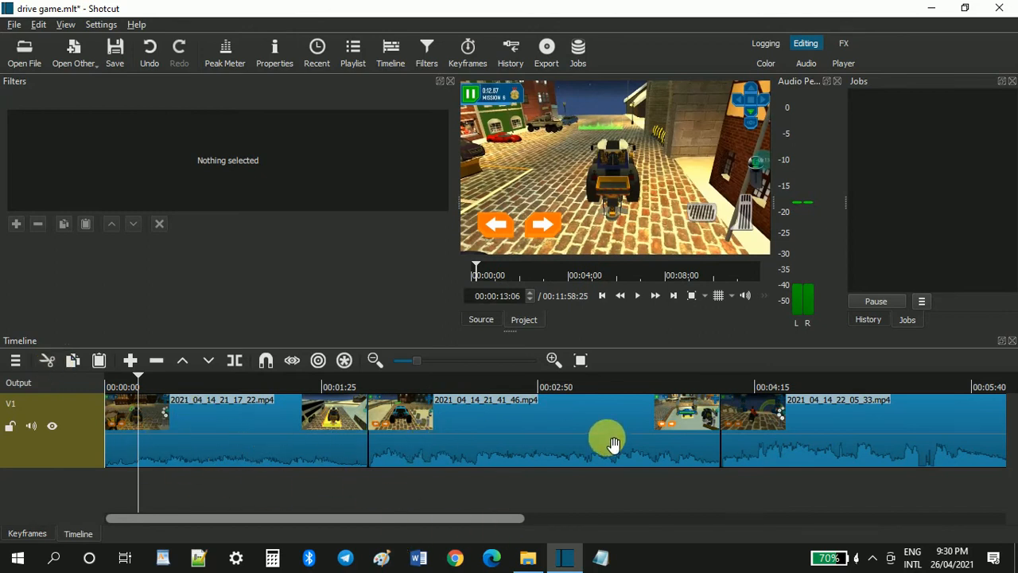
- Shift the clip 2021_04_14_21_41_46.mp4 along V1 so it overlaps the following clip as a transition, and place the playhead at 00:01:49:14
drag(602, 437, 377, 437)
click(383, 446)
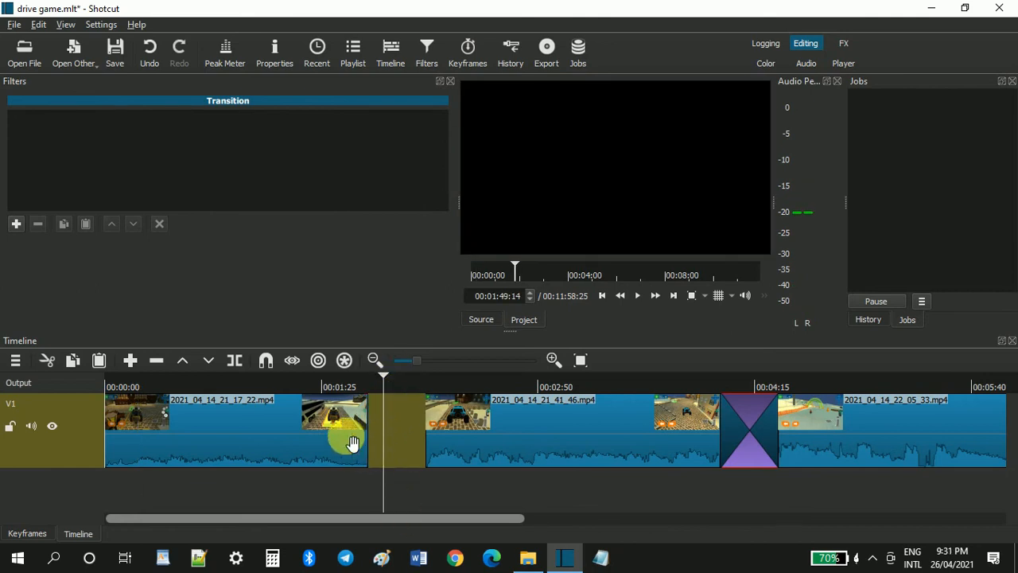
- Lift the clip 2021_04_14_21_17_22.mp4 from track V1 and undo the lift
click(295, 436)
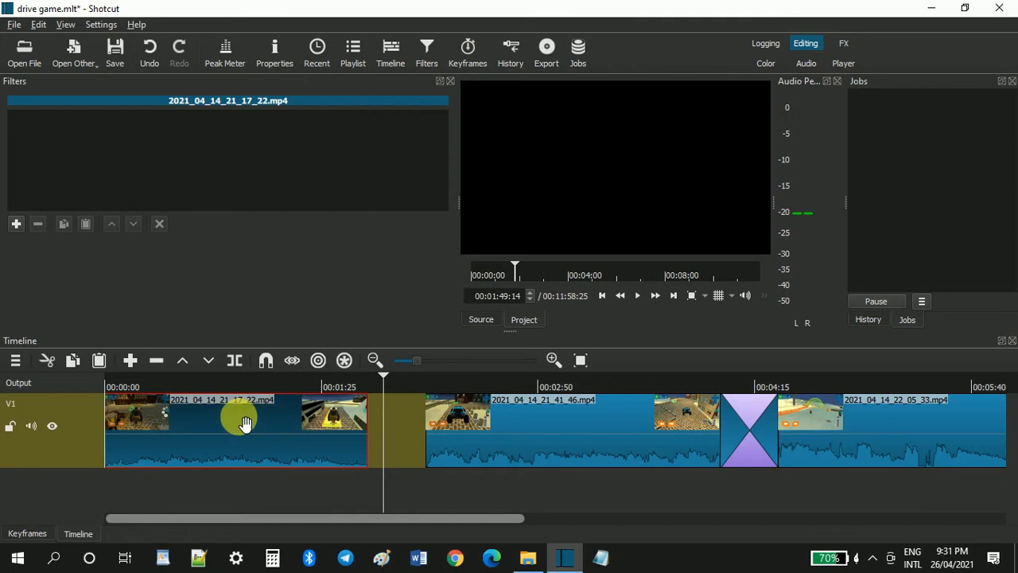
click(183, 368)
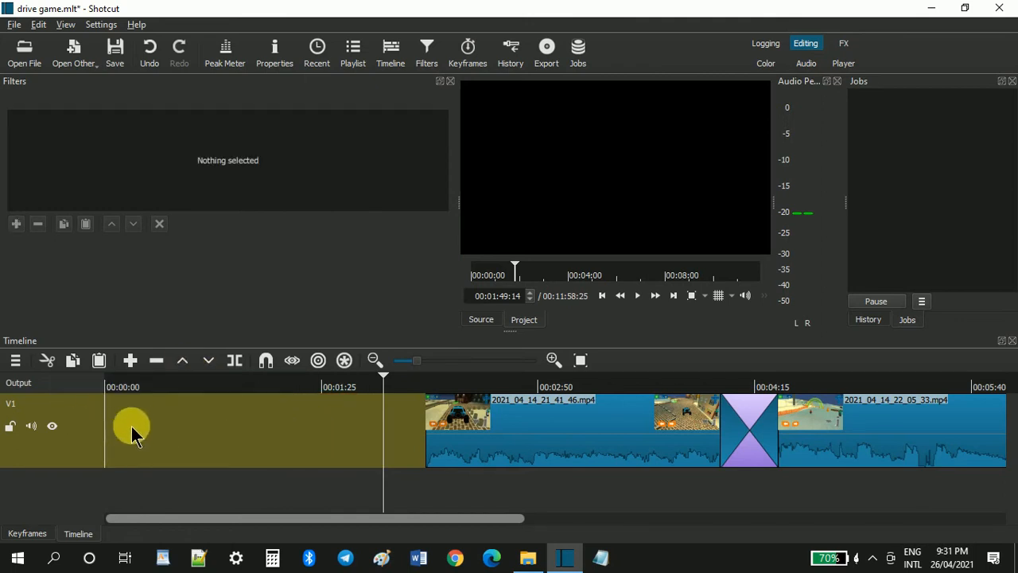
key(ctrl+z)
- Cut the clip 2021_04_14_21_17_22.mp4 from track V1 and undo the cut
click(236, 443)
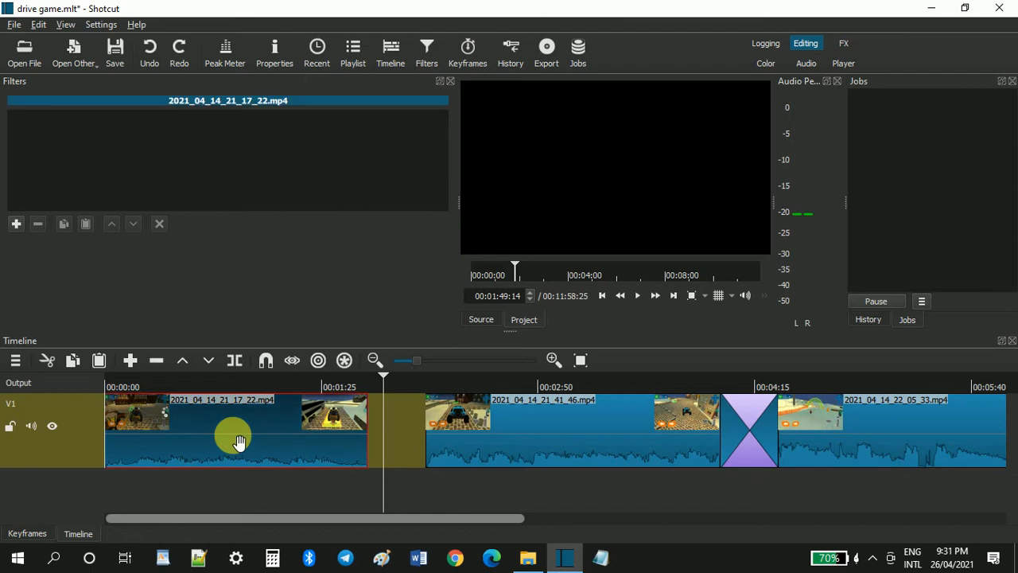
click(47, 362)
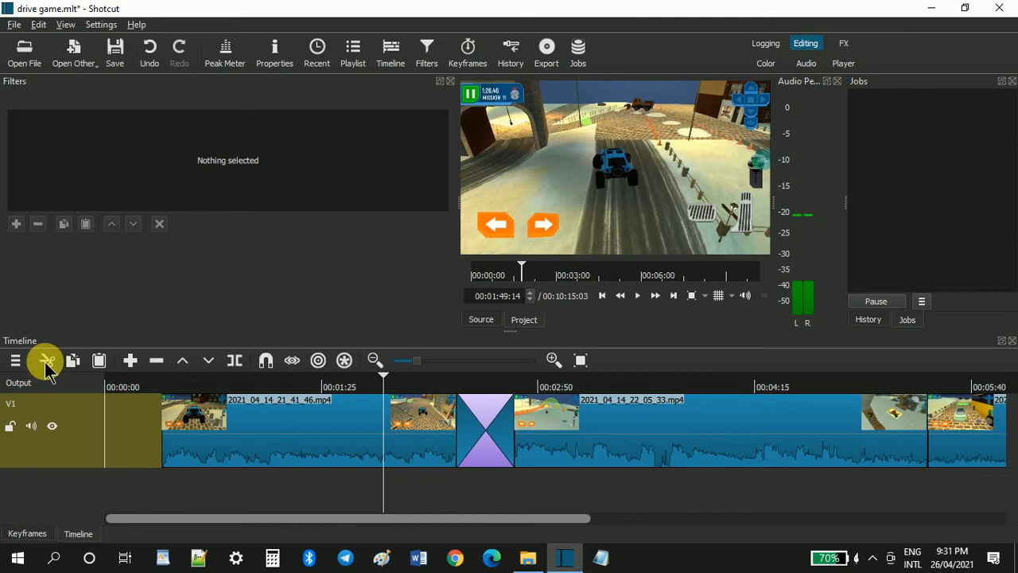
key(ctrl+z)
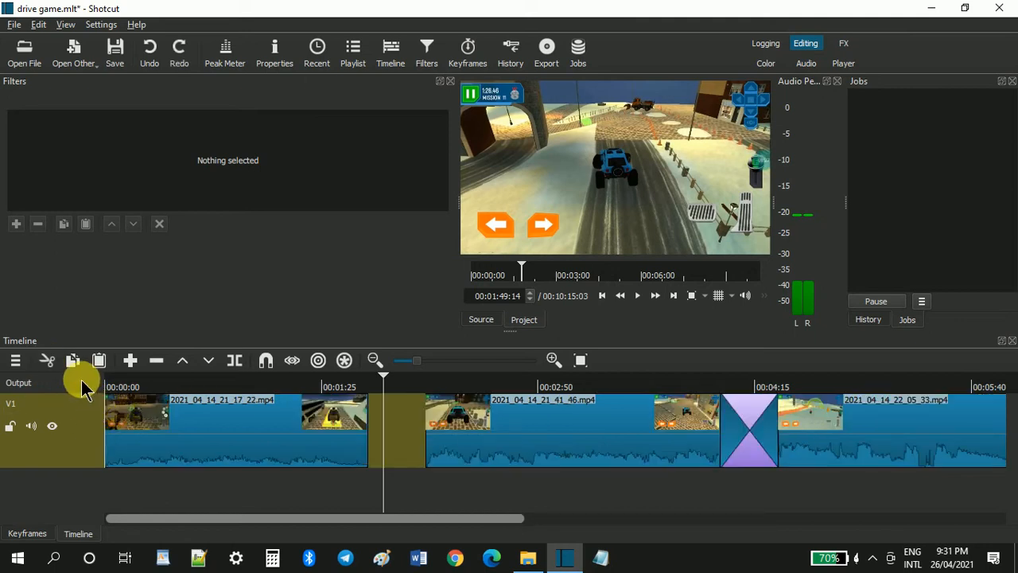
- Split the clip 2021_04_14_21_17_22.mp4 on track V1 at 00:00:49:27
click(163, 416)
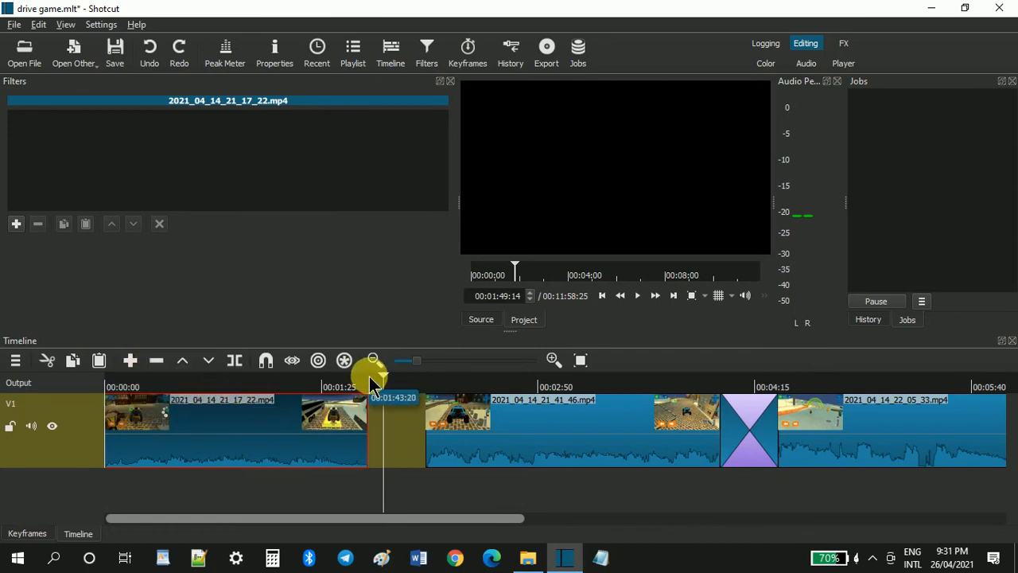
drag(384, 378, 233, 385)
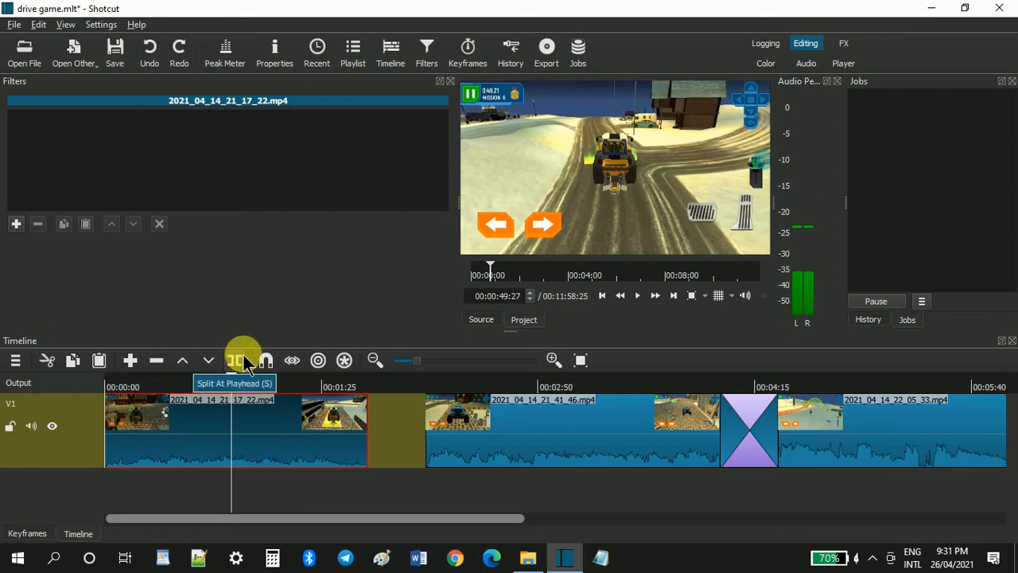
click(236, 362)
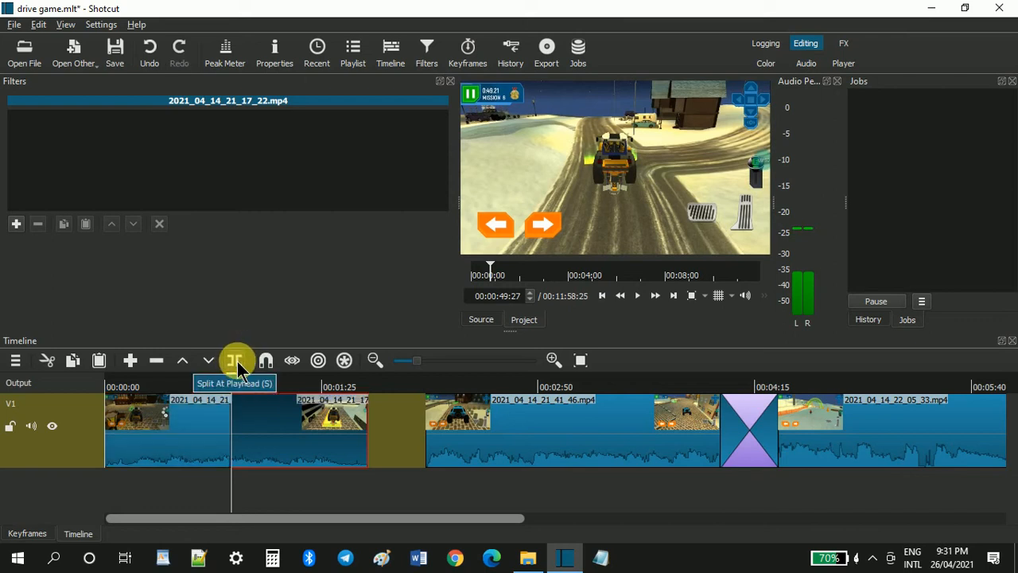
- Ripple delete the second part of the split clip 2021_04_14_21_17_22.mp4 from track V1
click(276, 431)
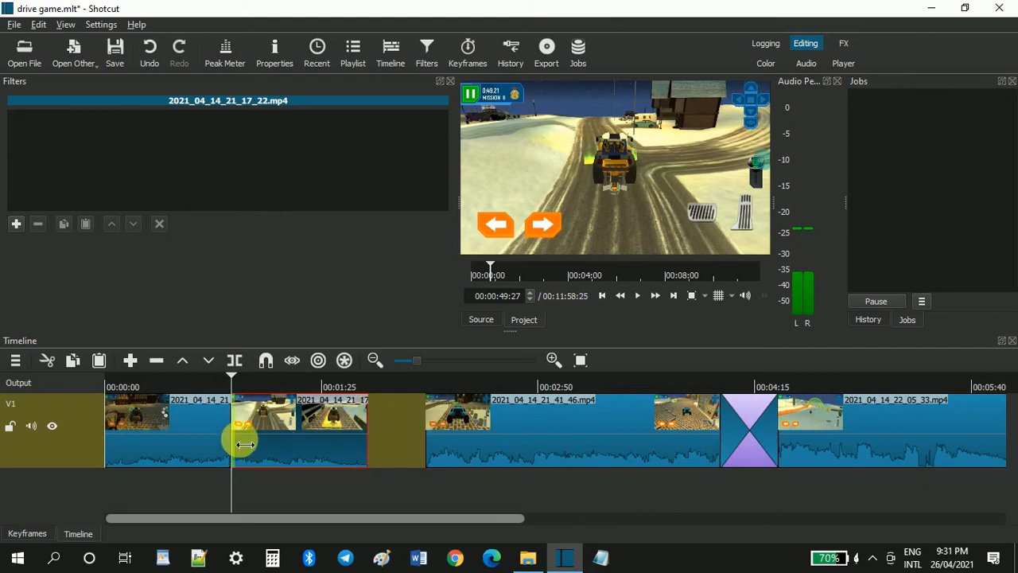
click(189, 403)
click(273, 391)
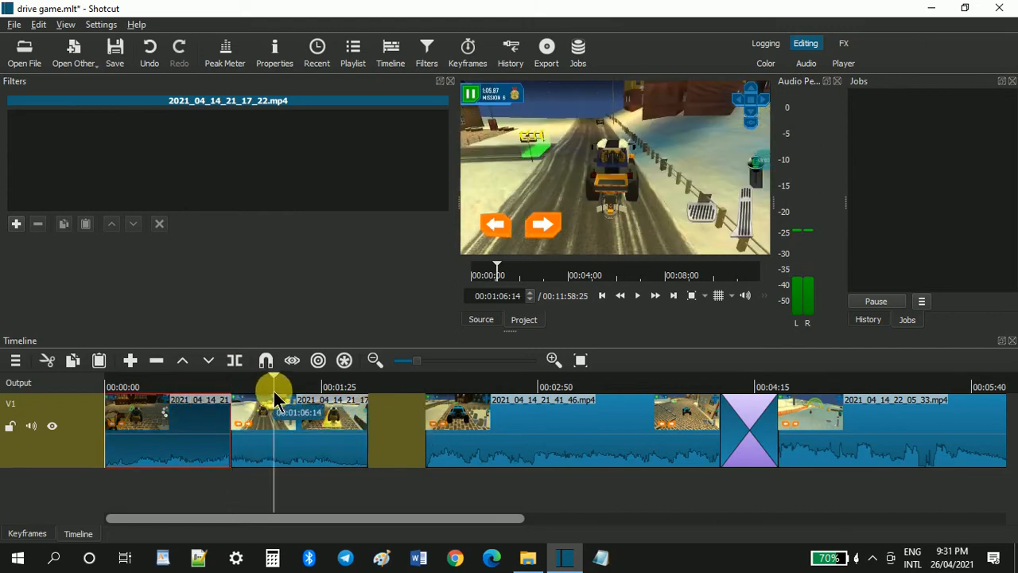
click(274, 427)
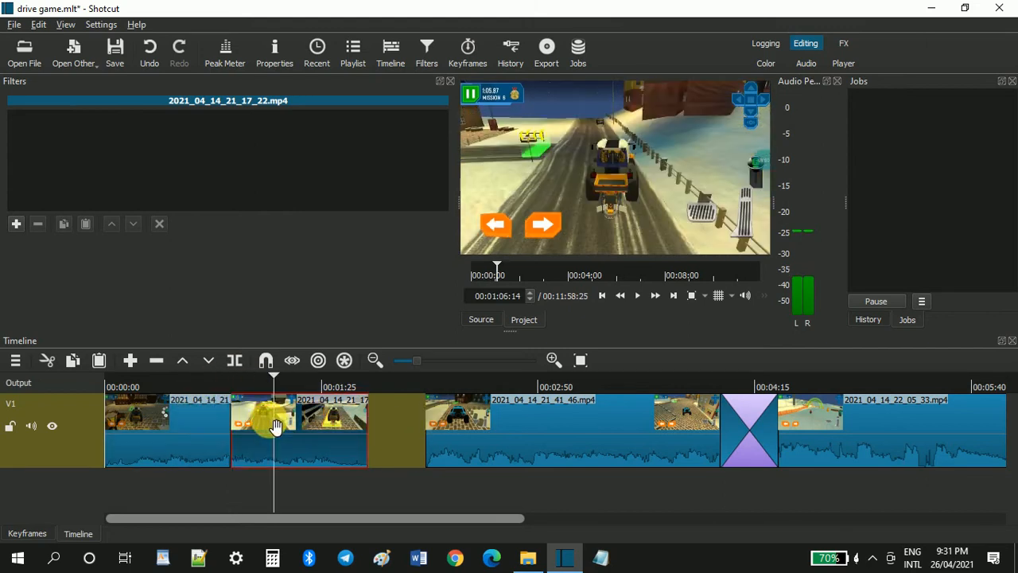
double_click(335, 435)
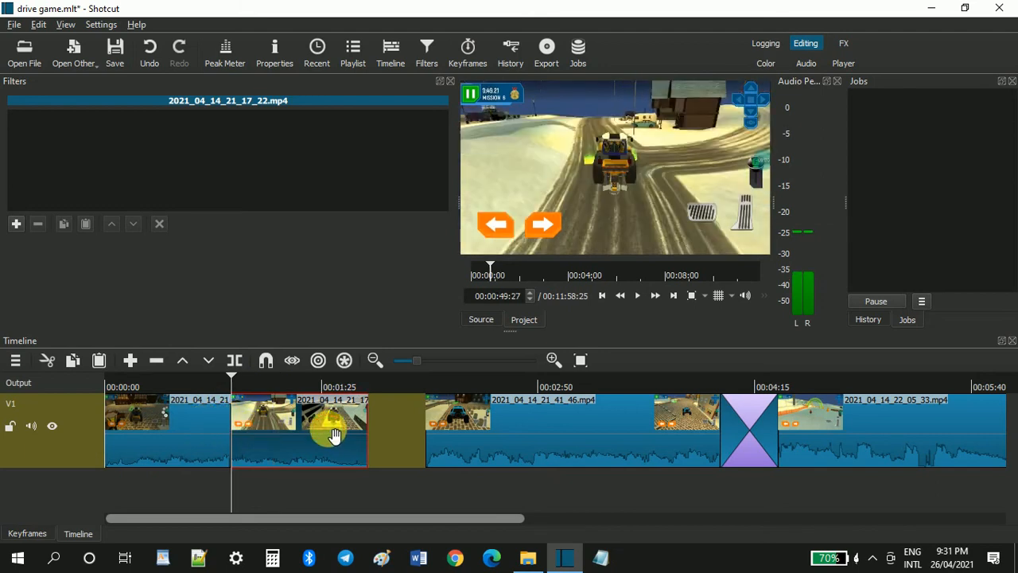
key(Delete)
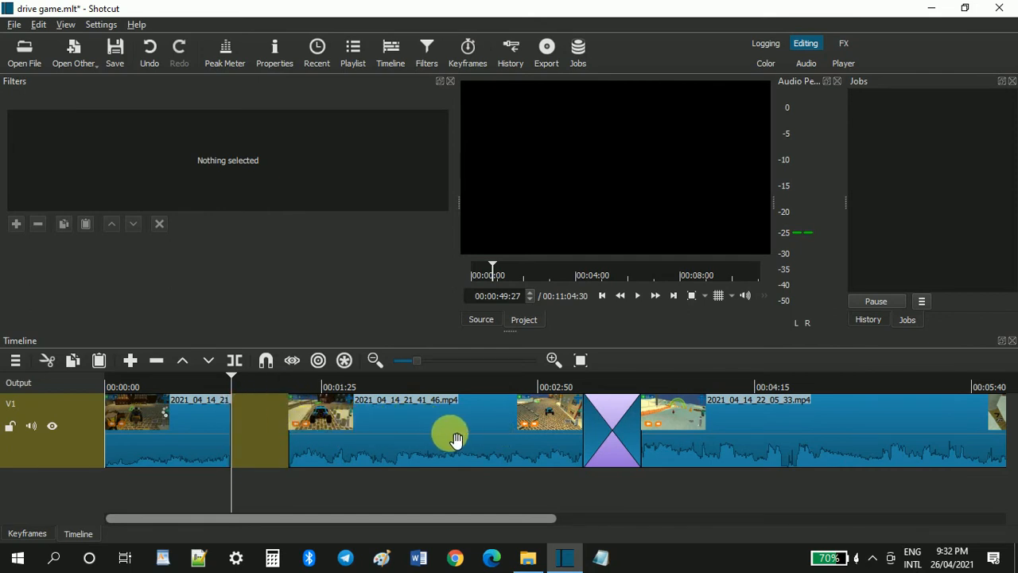
- Narrow the gaps on V1 by shifting 2021_04_14_21_41_46.mp4 and 2021_04_14_22_05_33.mp4 earlier, deleting the transition between them
drag(422, 438, 367, 437)
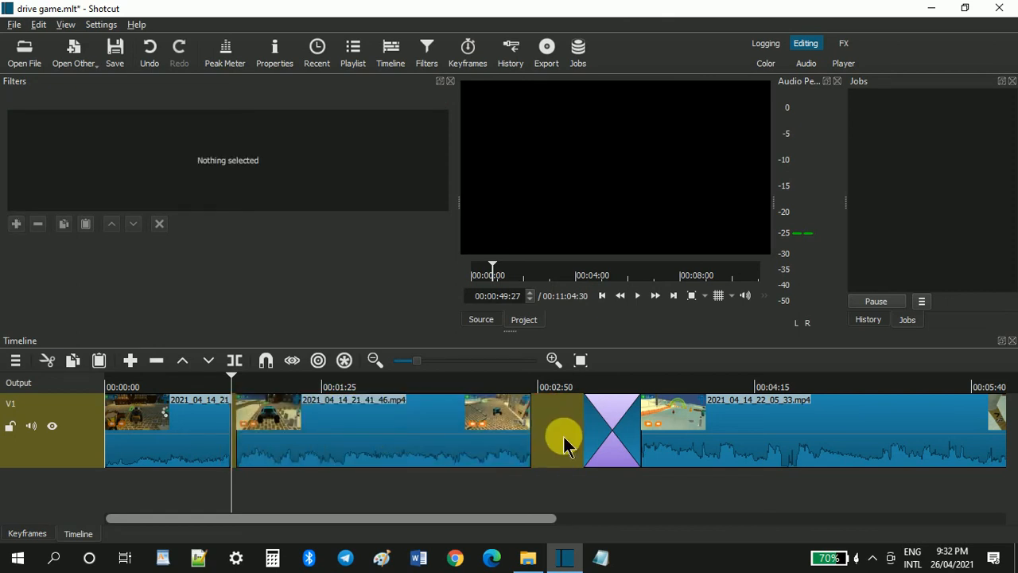
click(622, 439)
key(Delete)
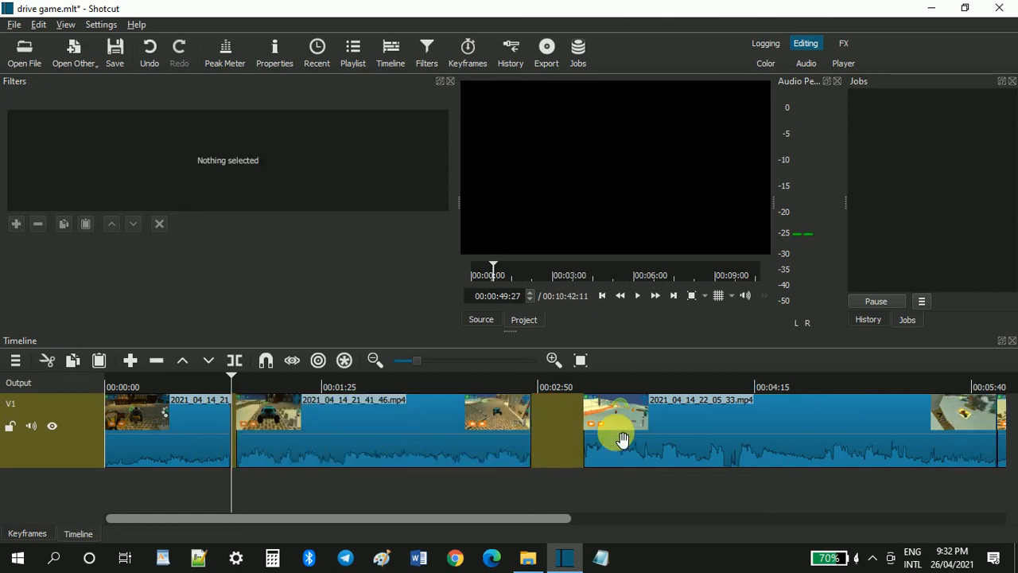
drag(664, 432, 561, 436)
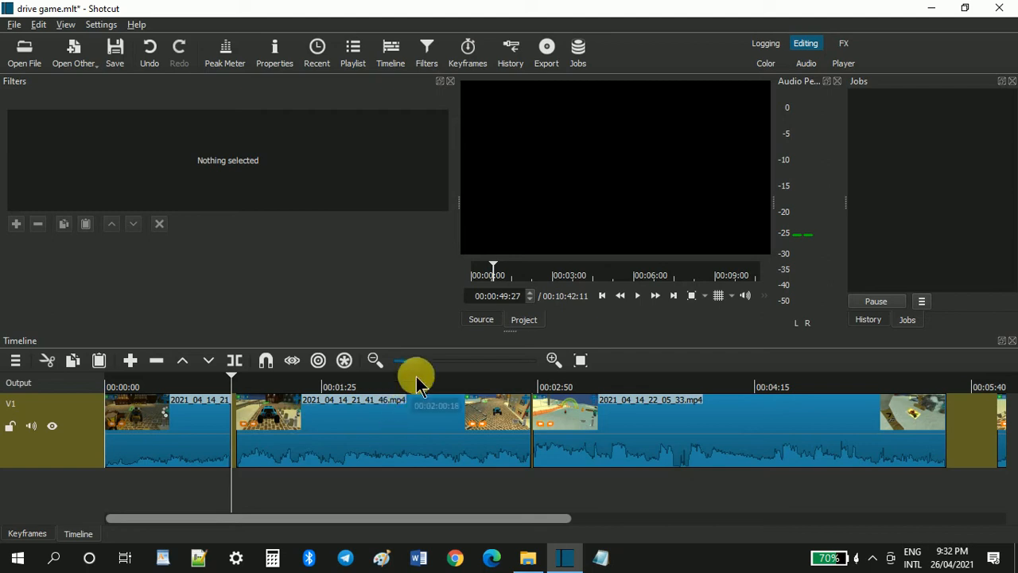
- Place the playhead at 00:00:01:07, near the start of the first clip
drag(422, 364, 506, 368)
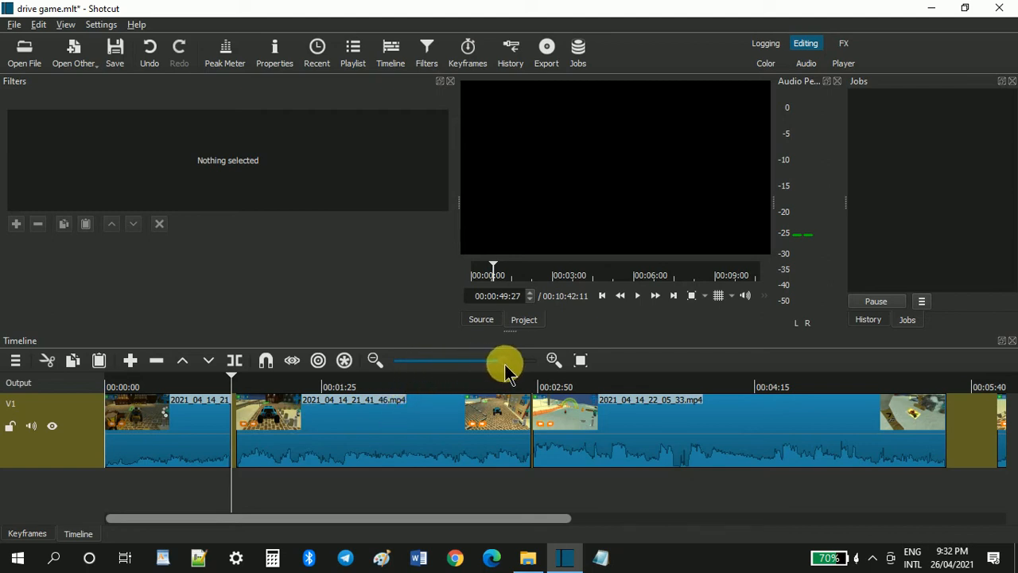
click(400, 366)
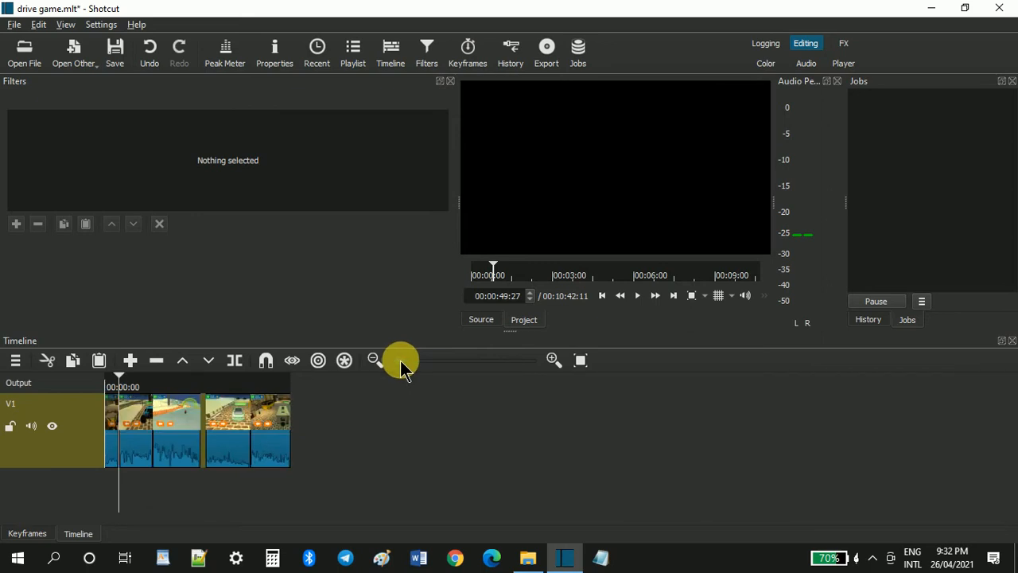
click(429, 362)
click(417, 366)
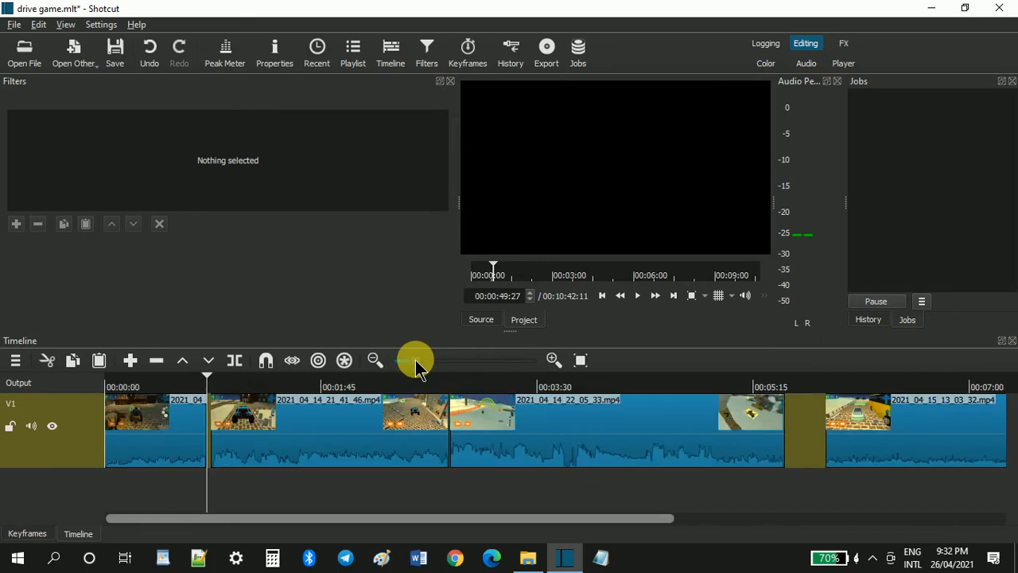
drag(400, 368, 429, 374)
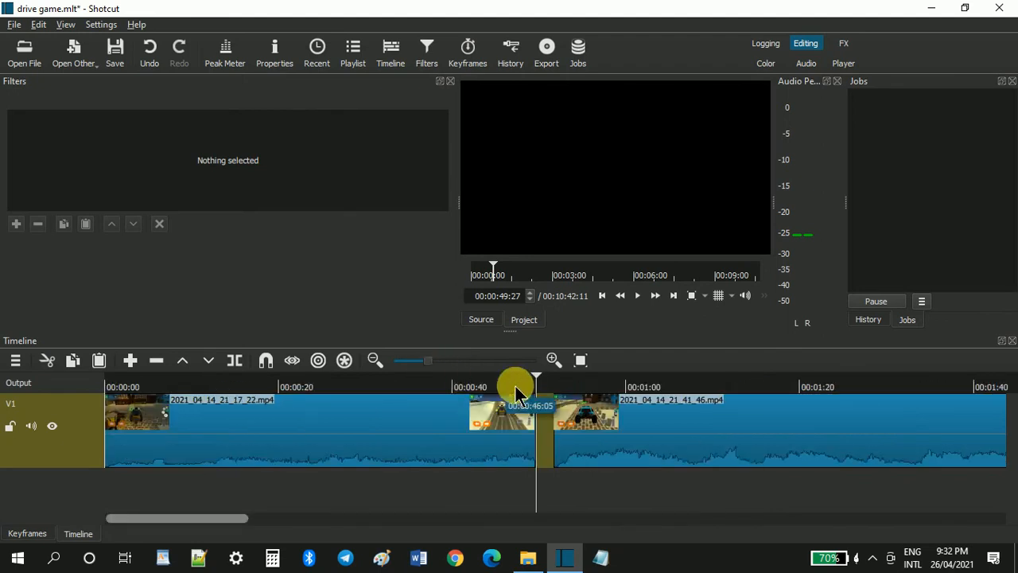
drag(534, 384, 111, 380)
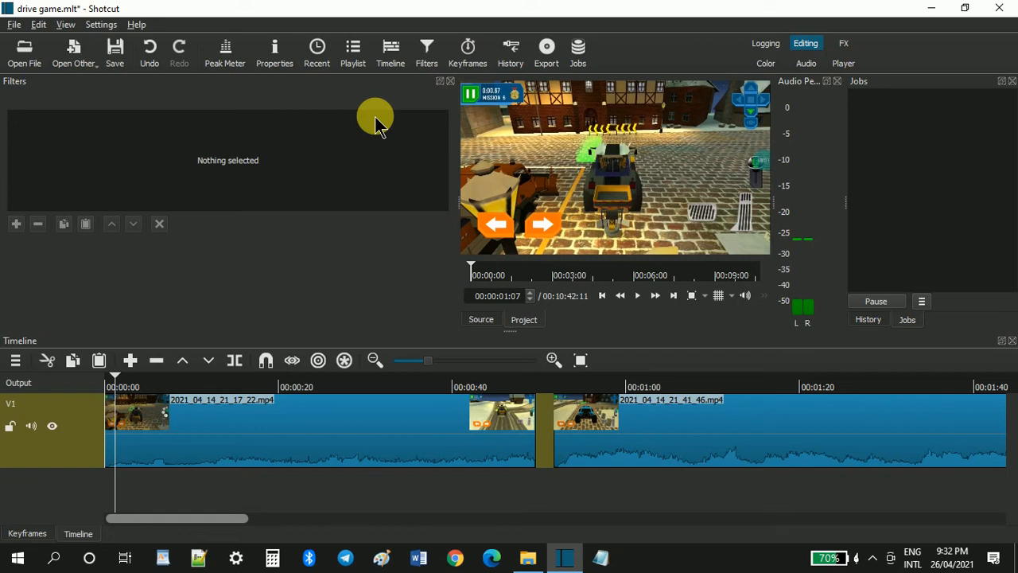
- Find the text filters with "text", add Text: Rich to 2021_04_14_21_17_22.mp4, and move its text box down to position 99, 210
click(419, 50)
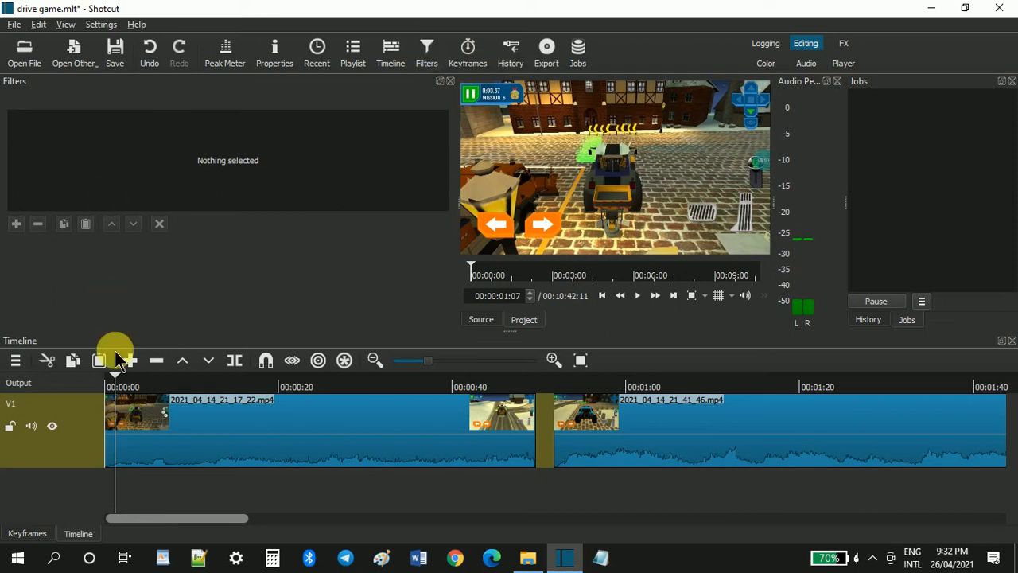
click(191, 443)
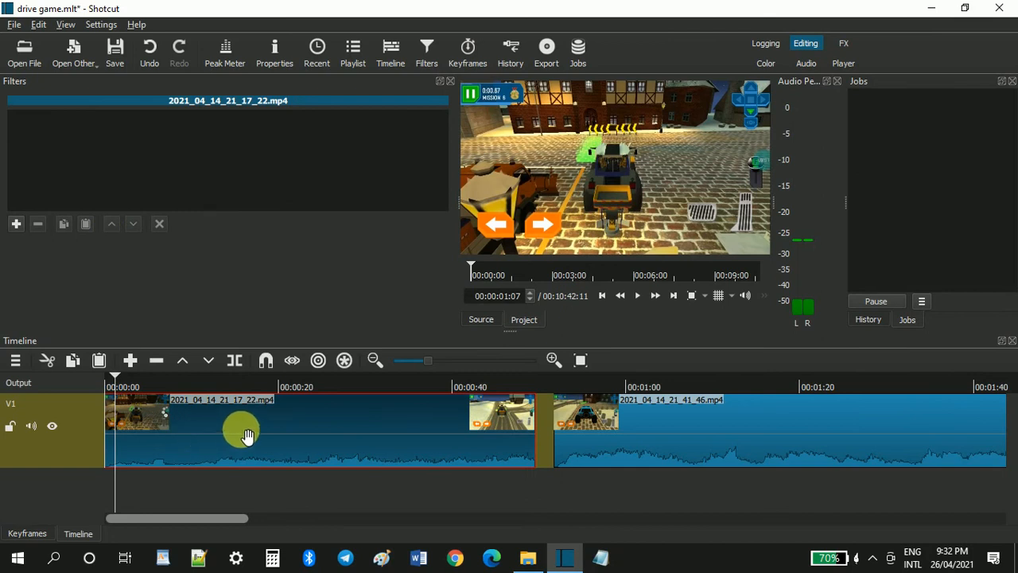
click(16, 224)
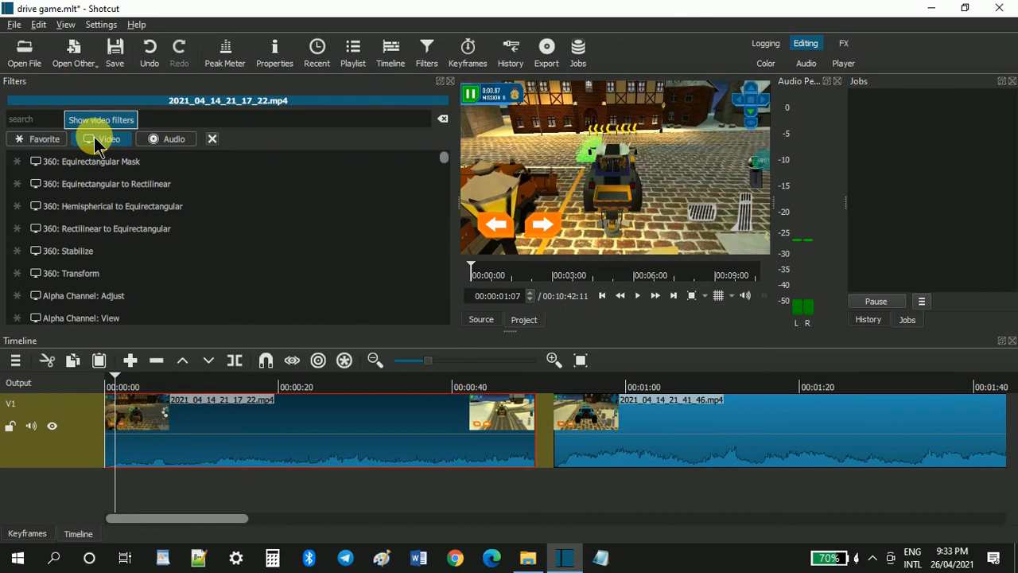
click(53, 126)
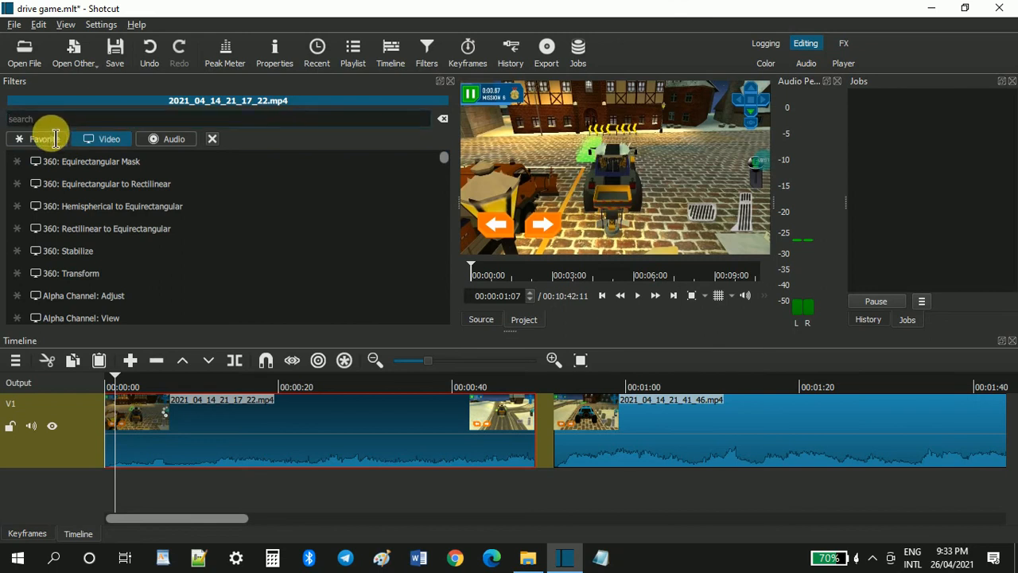
text(text)
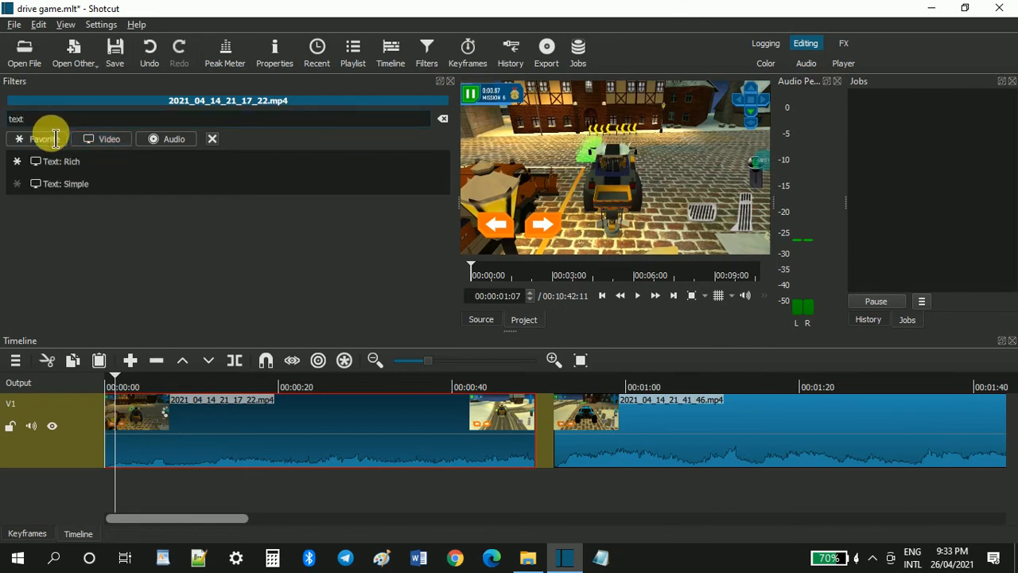
click(35, 182)
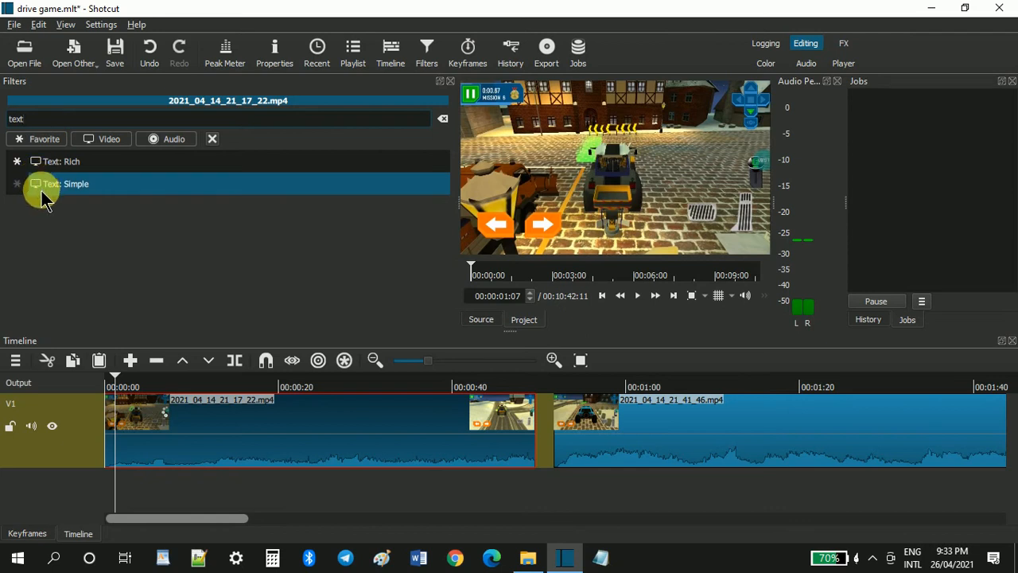
click(41, 167)
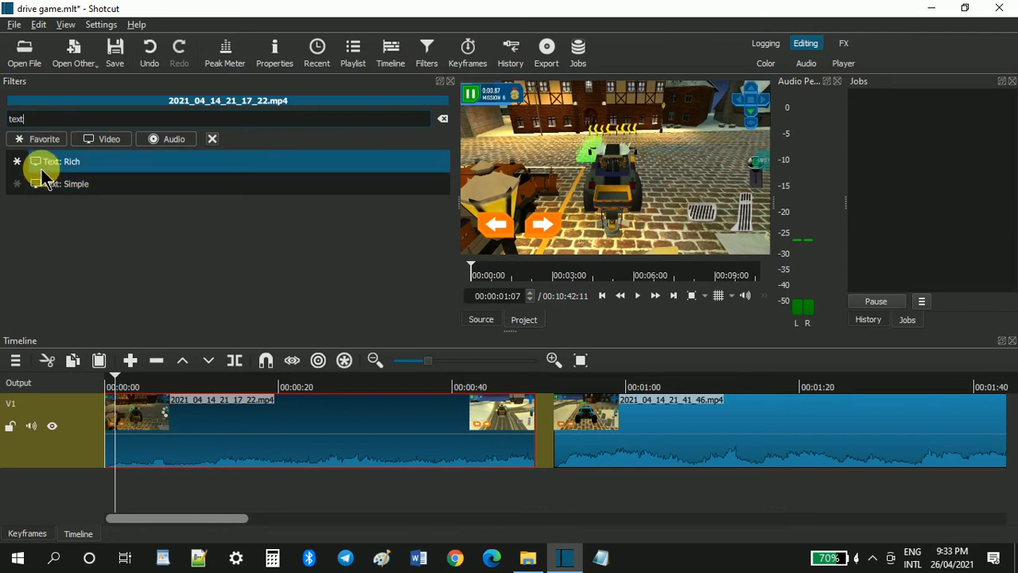
click(91, 189)
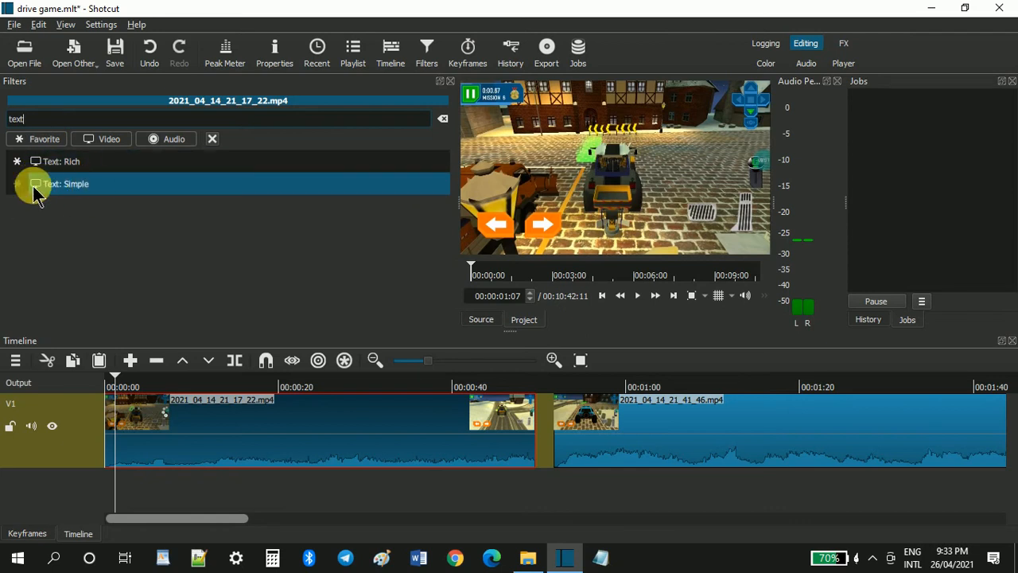
click(46, 161)
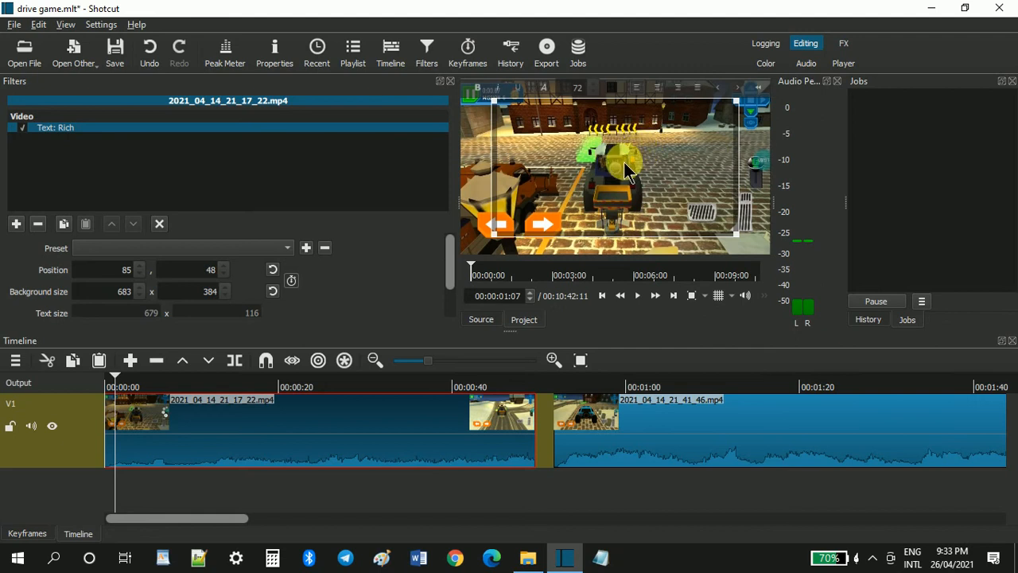
drag(624, 176, 630, 244)
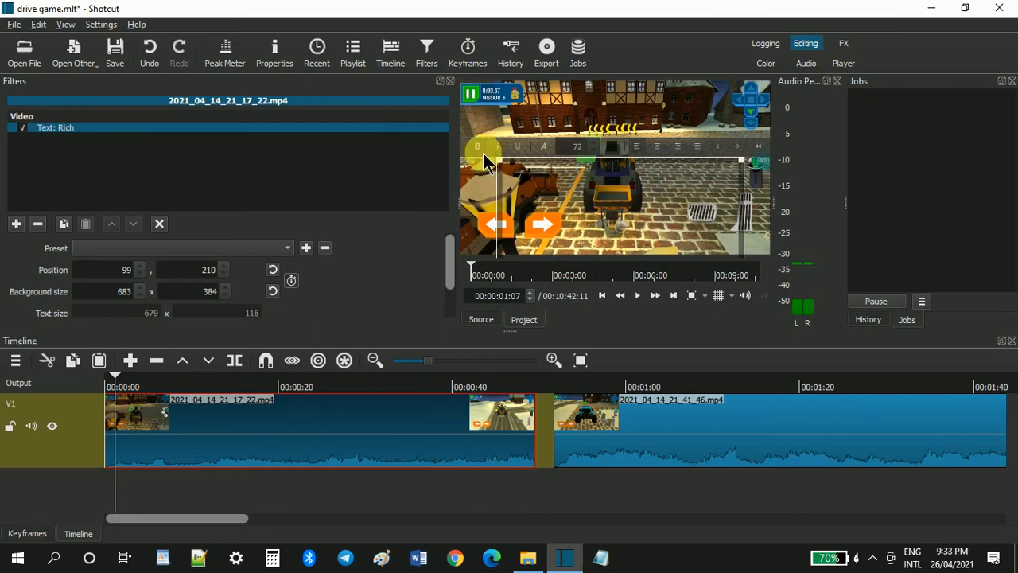